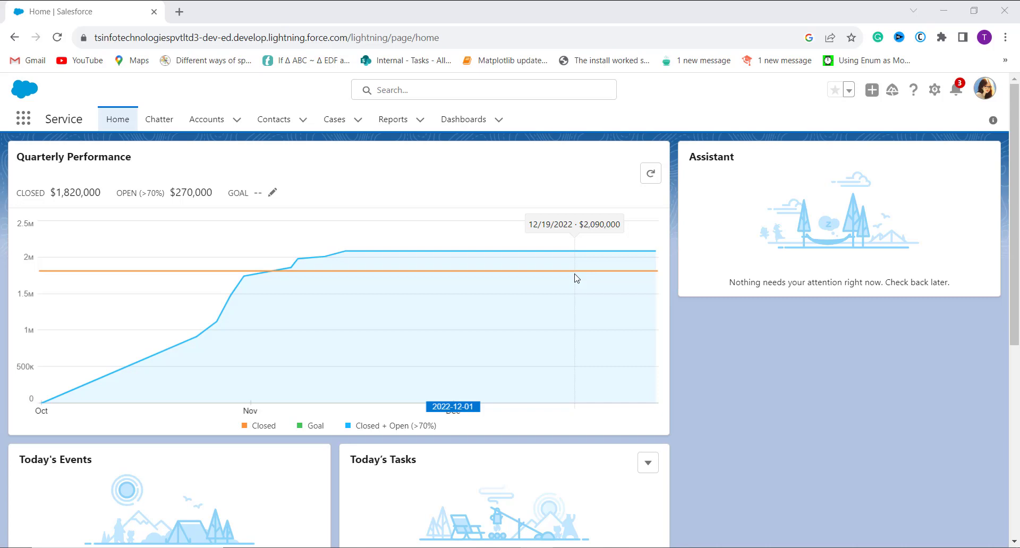
- Open Setup for the current app from the gear menu
{"action": "left_click", "coordinate": [938, 97]}
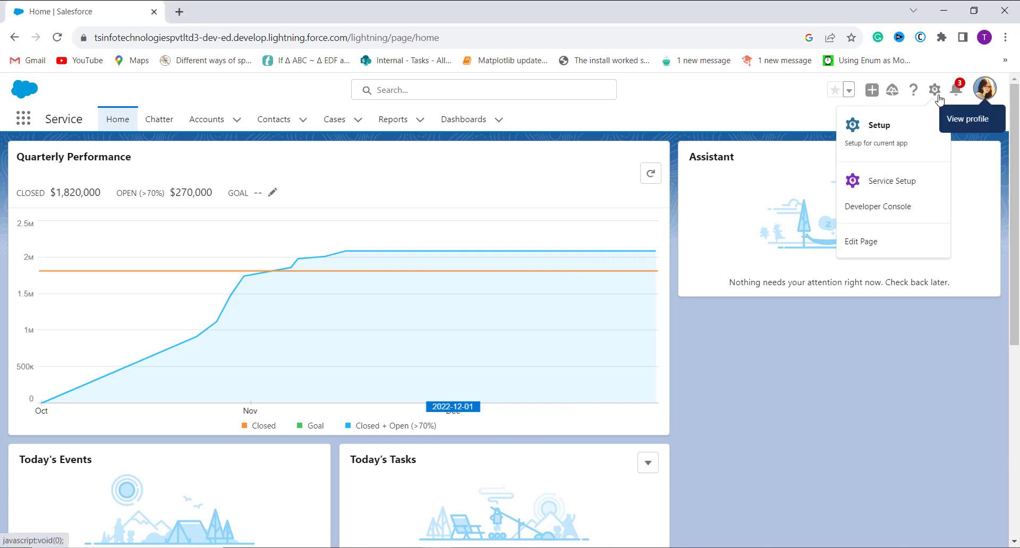
{"action": "left_click", "coordinate": [912, 150]}
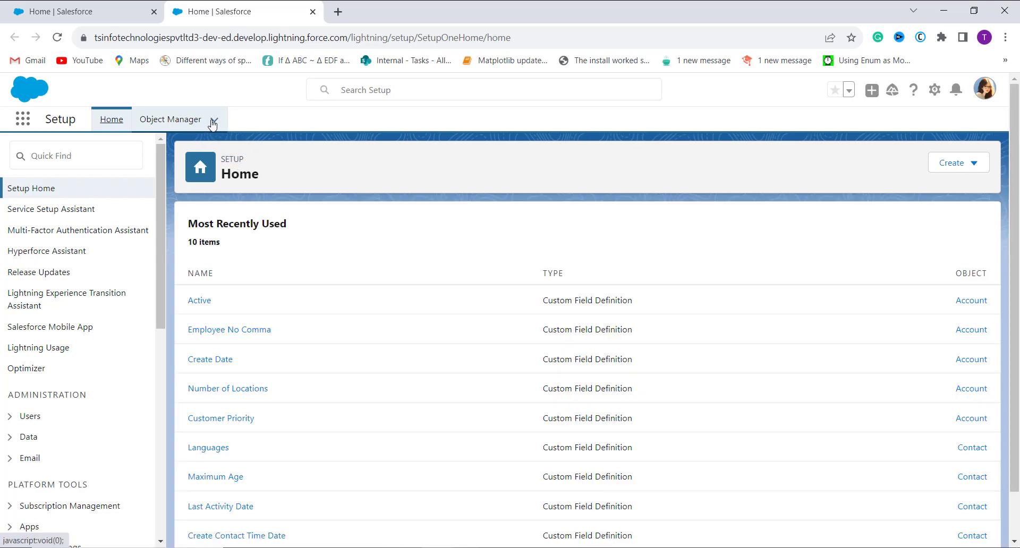
- In Object Manager, search 'Paym' and open the Payment object
{"action": "left_click", "coordinate": [189, 122]}
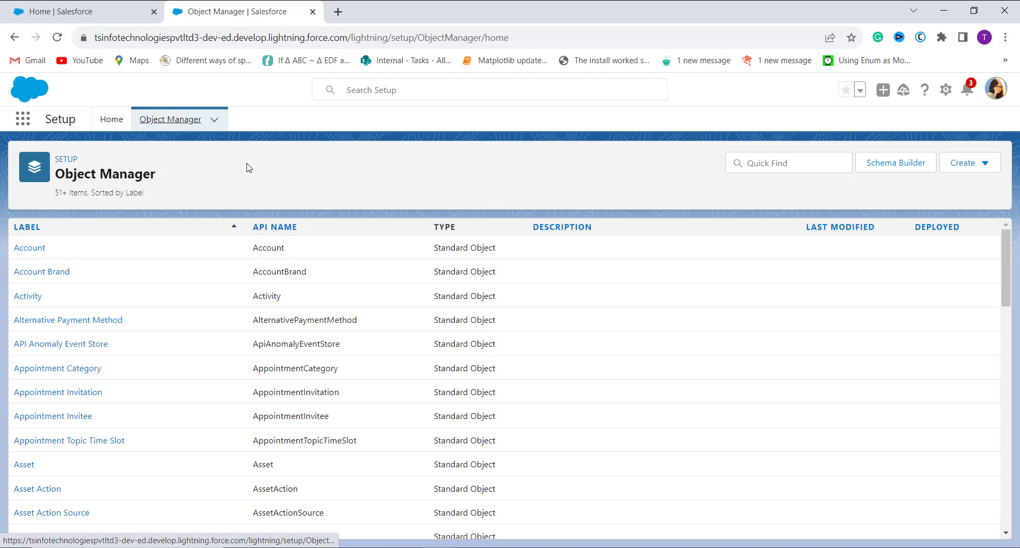
{"action": "left_click", "coordinate": [778, 165]}
{"action": "type", "text": "Paym"}
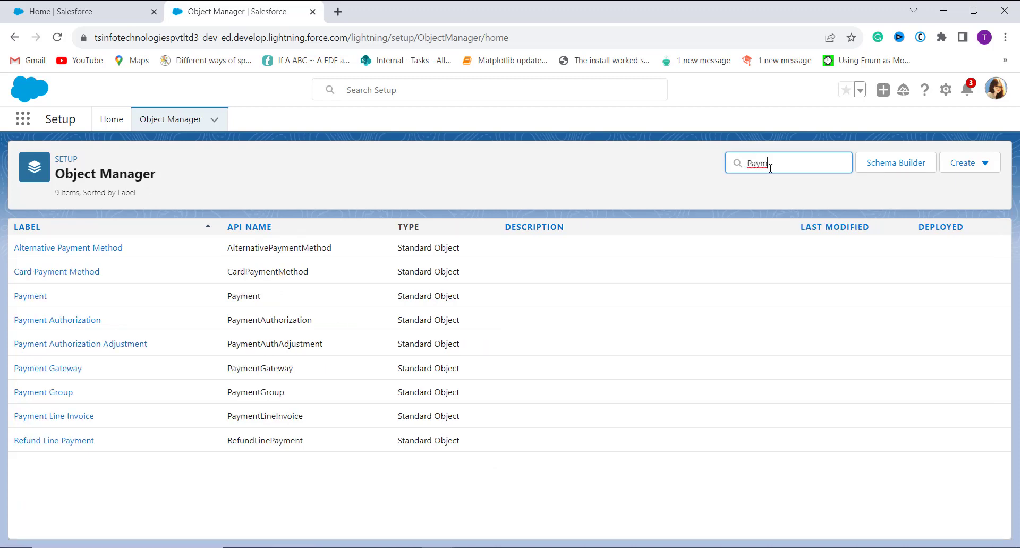
{"action": "left_click", "coordinate": [38, 300]}
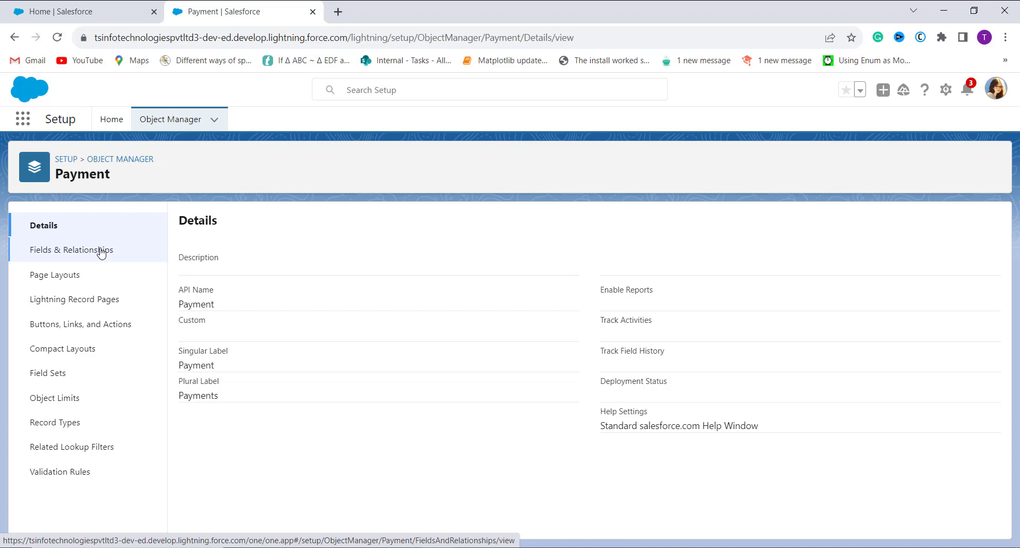
- Start a new custom field from Payment's Fields & Relationships
{"action": "left_click", "coordinate": [45, 260]}
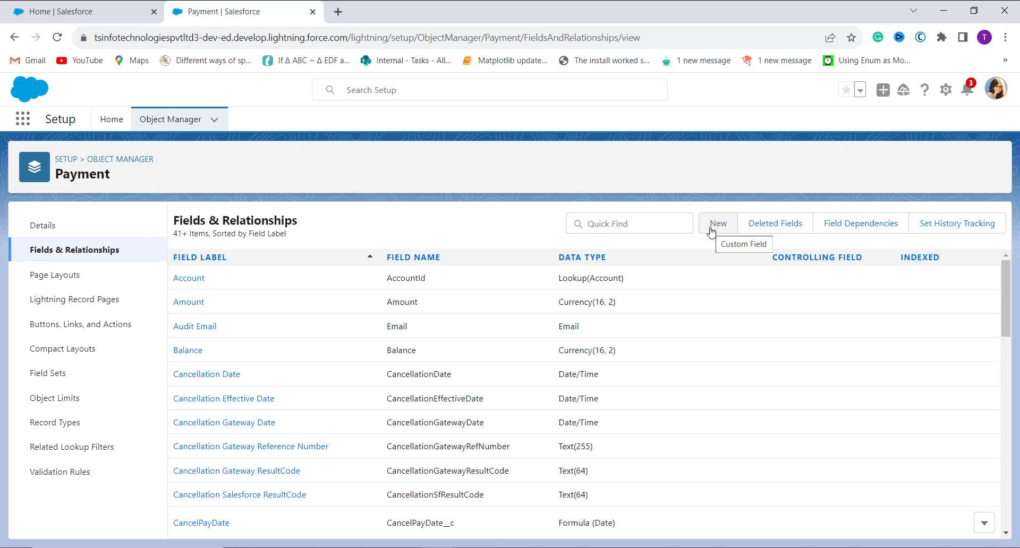
{"action": "left_click", "coordinate": [711, 230]}
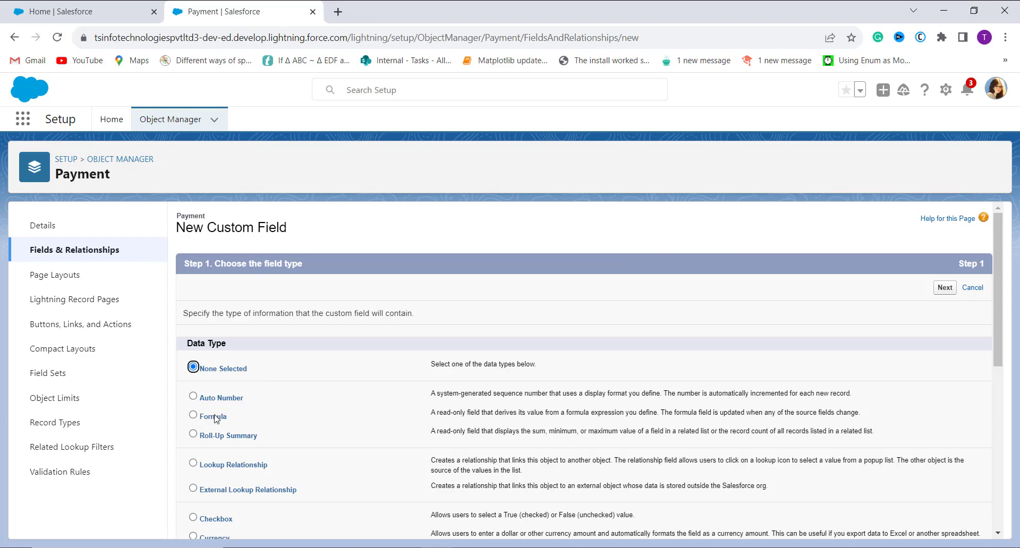
- Choose the Formula field type, label it CancelPayDate, and set return type Date
{"action": "left_click", "coordinate": [193, 417]}
{"action": "left_click", "coordinate": [945, 287]}
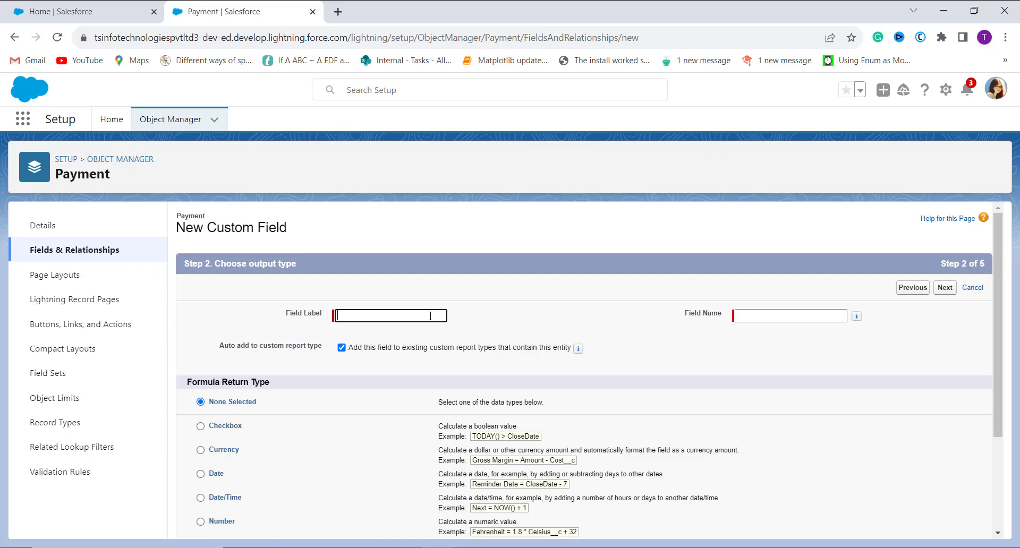
{"action": "type", "text": "CancelPayDate"}
{"action": "left_click", "coordinate": [794, 315]}
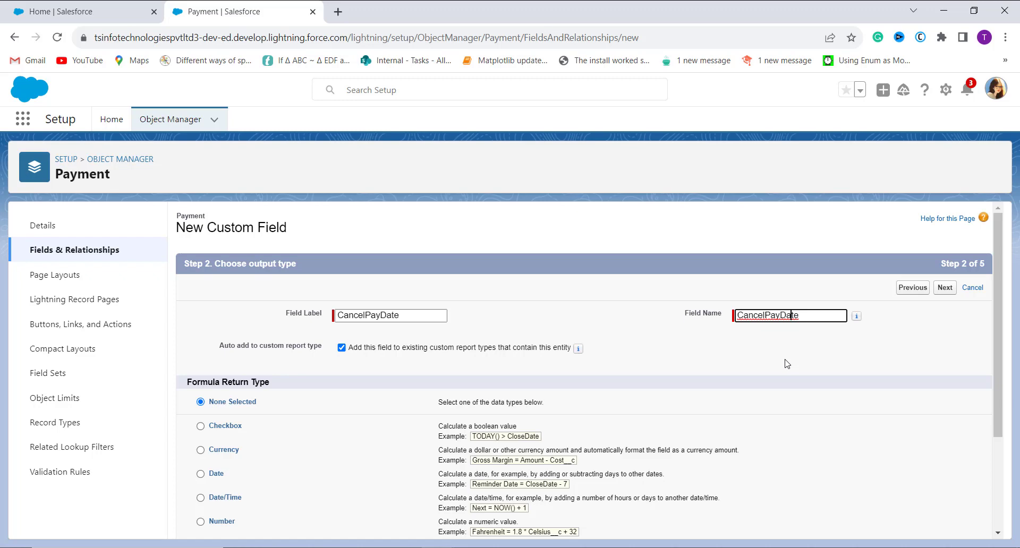
{"action": "scroll", "coordinate": [690, 400], "scroll_direction": "down", "scroll_amount": 1}
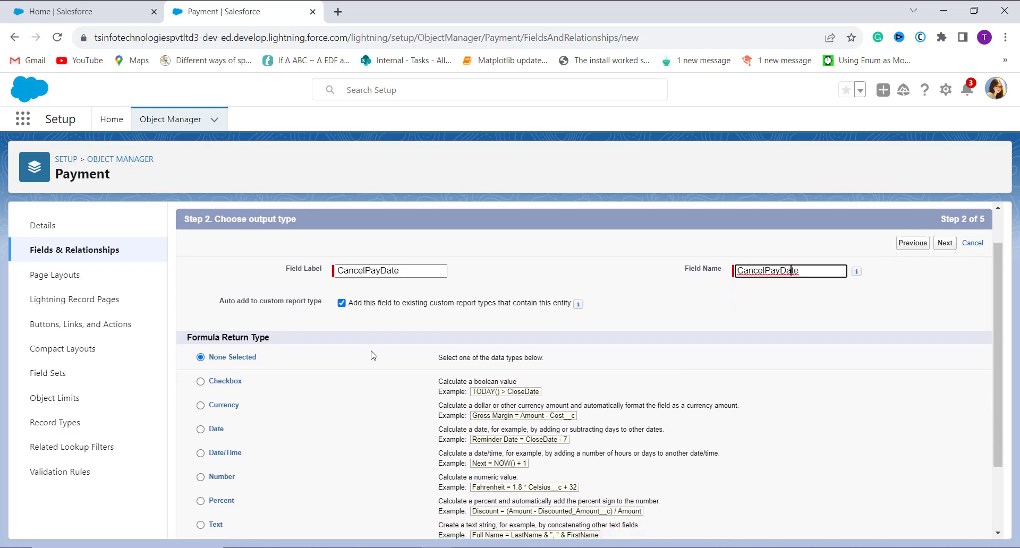
{"action": "scroll", "coordinate": [373, 355], "scroll_direction": "down", "scroll_amount": 1}
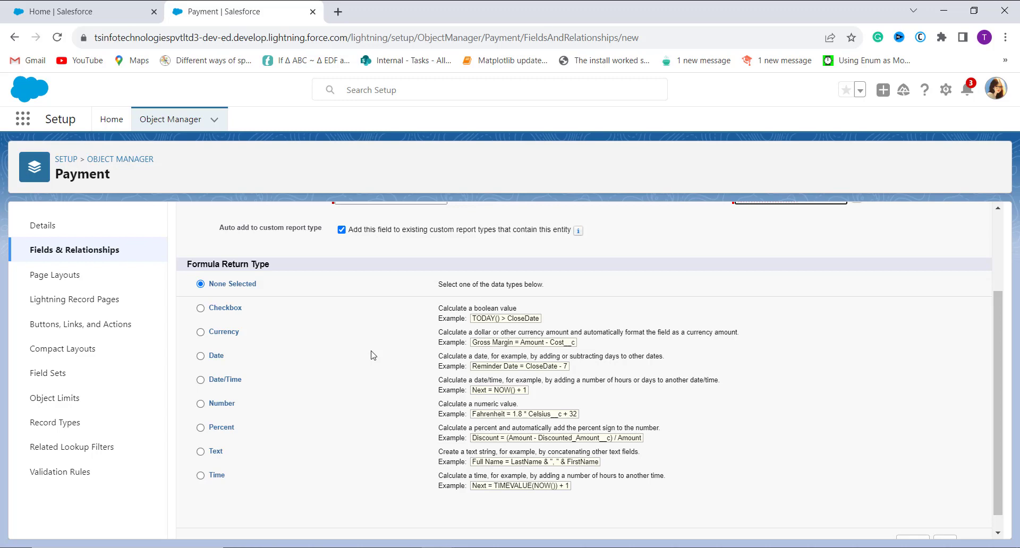
{"action": "left_click", "coordinate": [216, 356]}
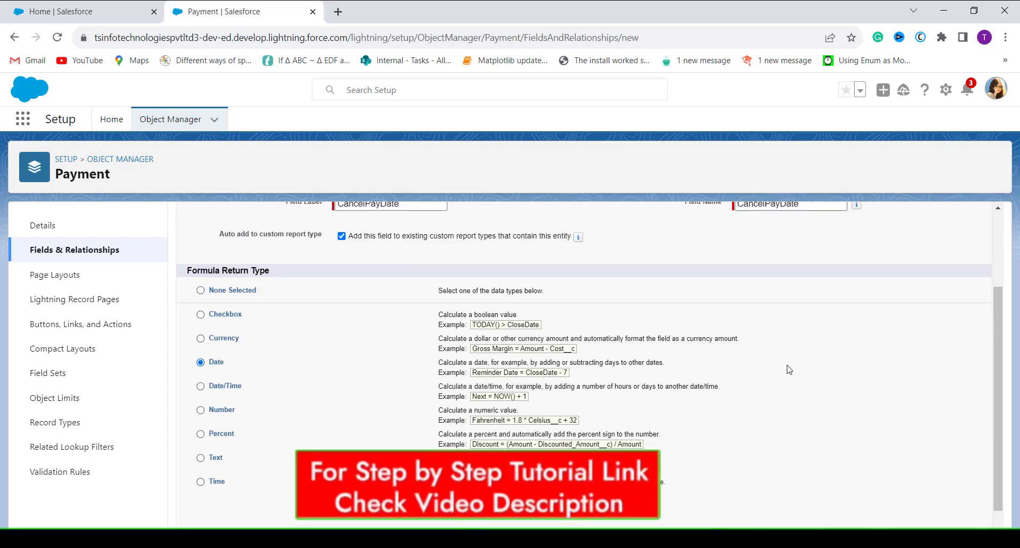
{"action": "scroll", "coordinate": [940, 308], "scroll_direction": "up", "scroll_amount": 2}
- Insert the DATEVALUE function from the Date & Time functions into the formula
{"action": "left_click", "coordinate": [945, 289]}
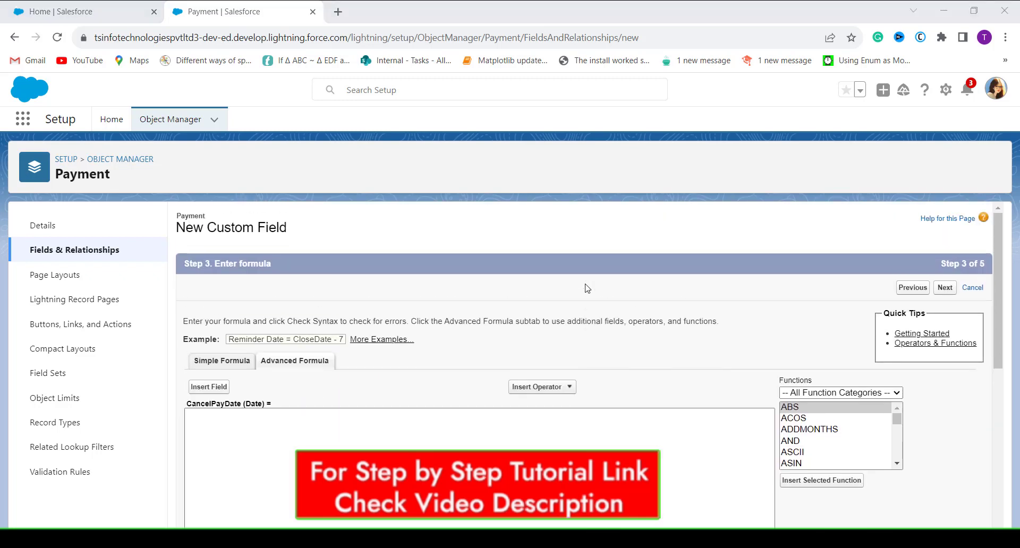
{"action": "scroll", "coordinate": [570, 292], "scroll_direction": "down", "scroll_amount": 1}
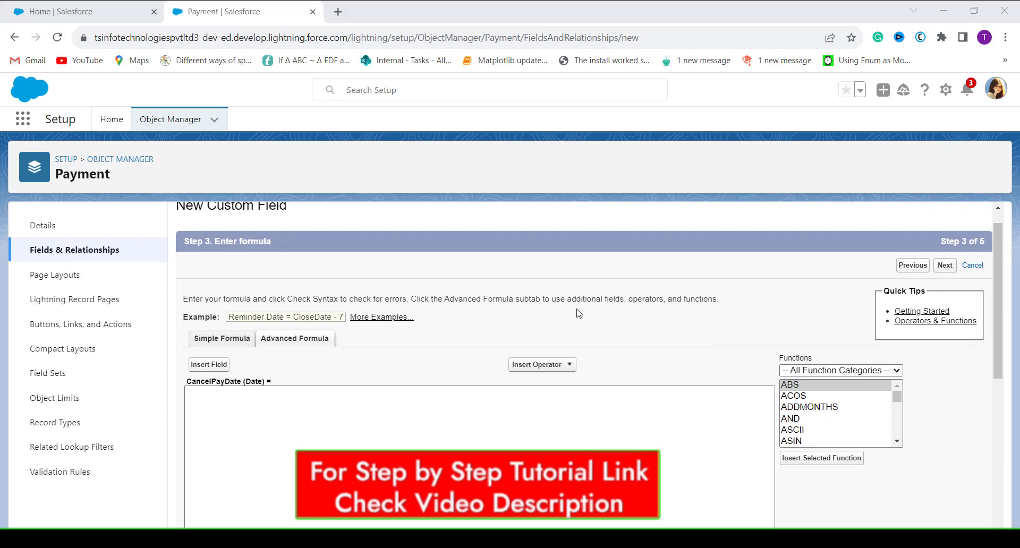
{"action": "left_click", "coordinate": [281, 414]}
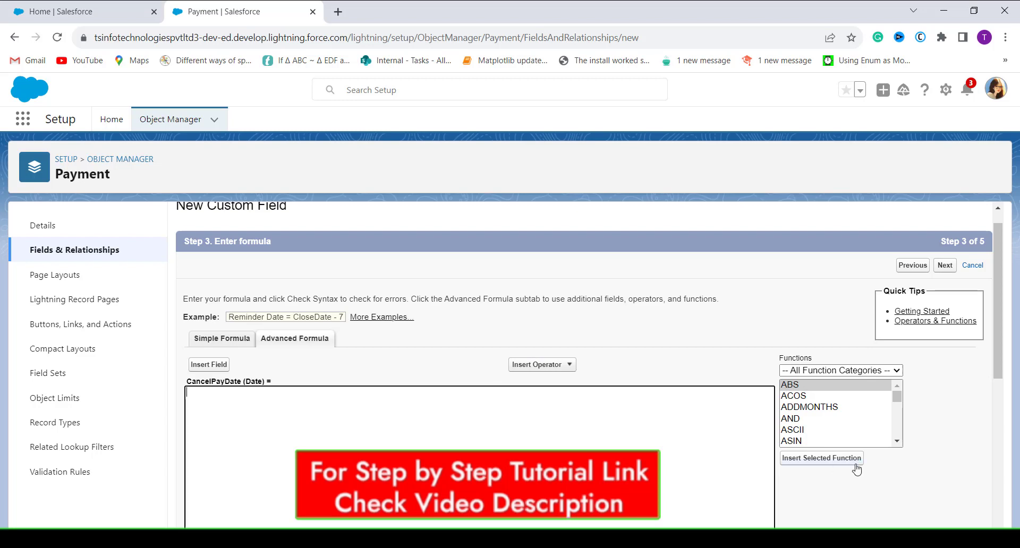
{"action": "left_click", "coordinate": [897, 375]}
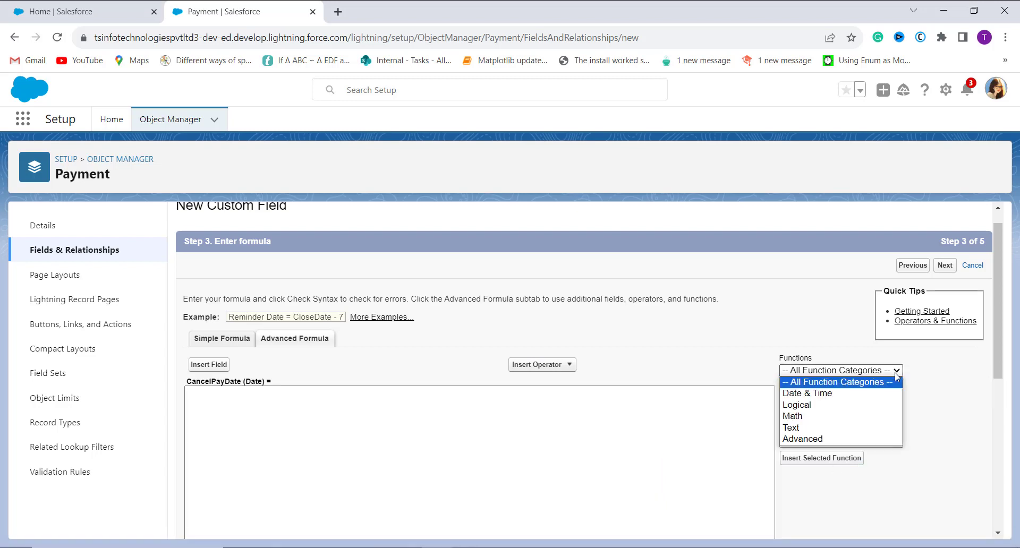
{"action": "left_click", "coordinate": [881, 398]}
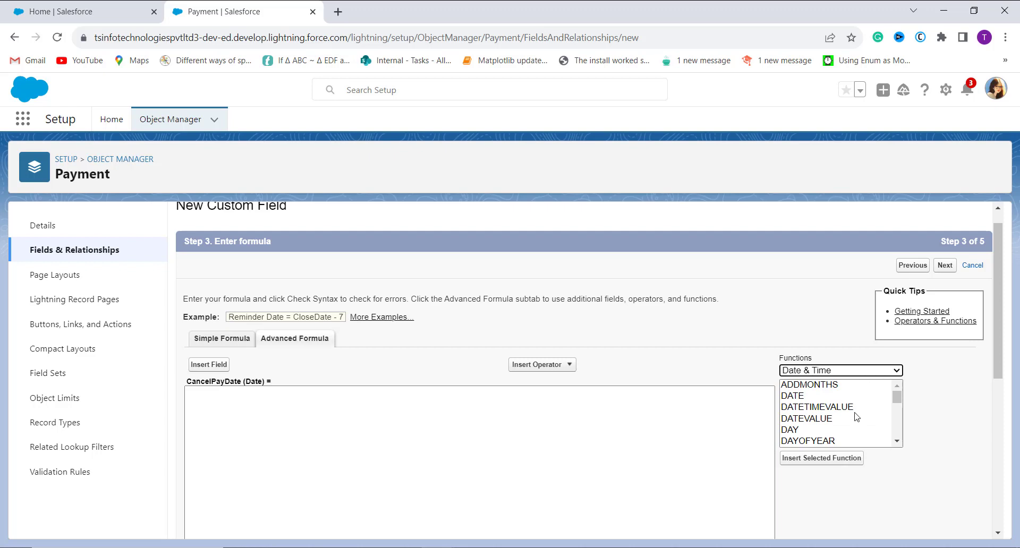
{"action": "left_click", "coordinate": [827, 420]}
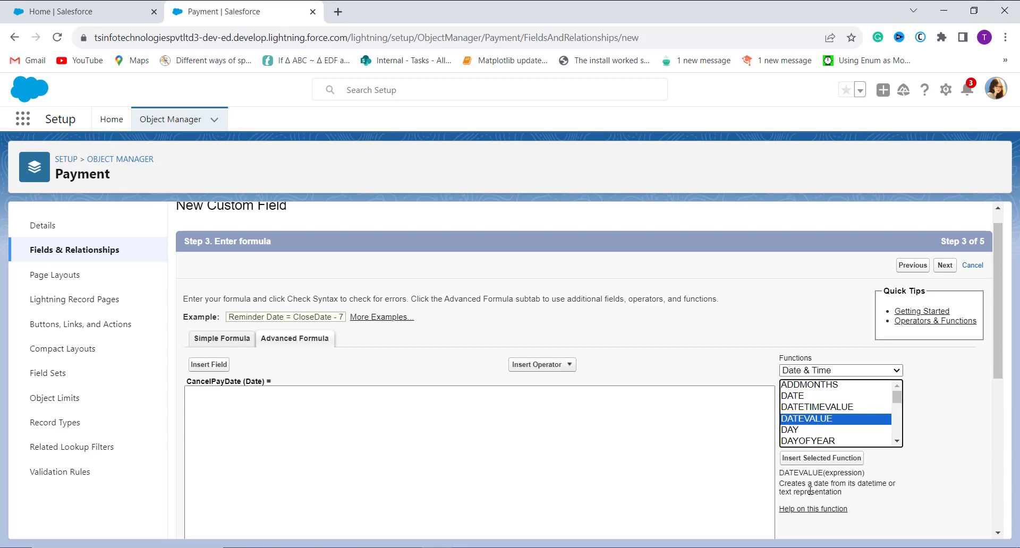
{"action": "left_click", "coordinate": [824, 459]}
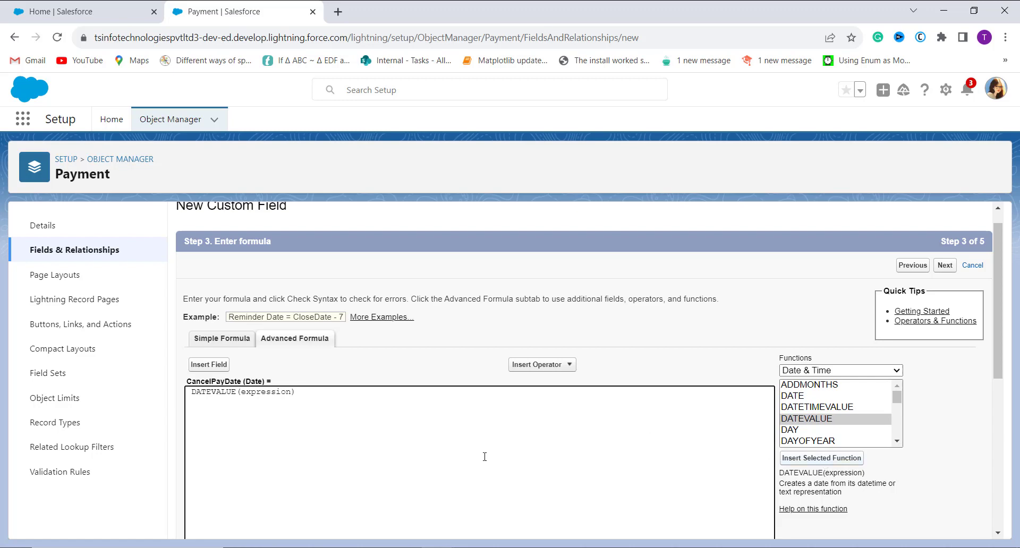
- Replace the DATEVALUE placeholder with the Cancellation Date field
{"action": "left_click", "coordinate": [292, 392]}
{"action": "key", "text": "BackSpace"}
{"action": "key", "text": "BackSpace"}
{"action": "key", "text": "BackSpace"}
{"action": "key", "text": "BackSpace"}
{"action": "key", "text": "BackSpace"}
{"action": "key", "text": "BackSpace"}
{"action": "key", "text": "BackSpace"}
{"action": "key", "text": "BackSpace"}
{"action": "key", "text": "BackSpace"}
{"action": "key", "text": "BackSpace"}
{"action": "left_click", "coordinate": [214, 365]}
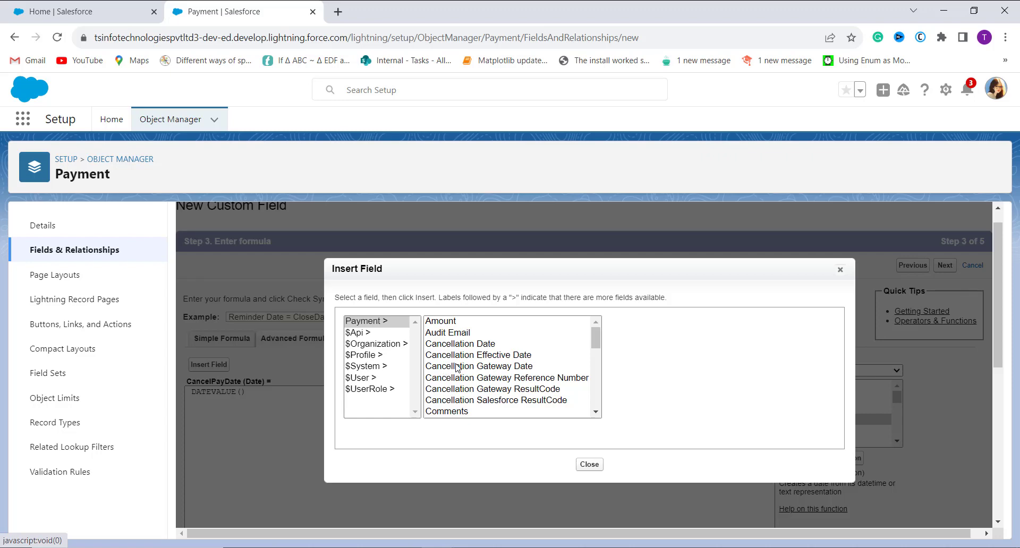
{"action": "left_click", "coordinate": [479, 344]}
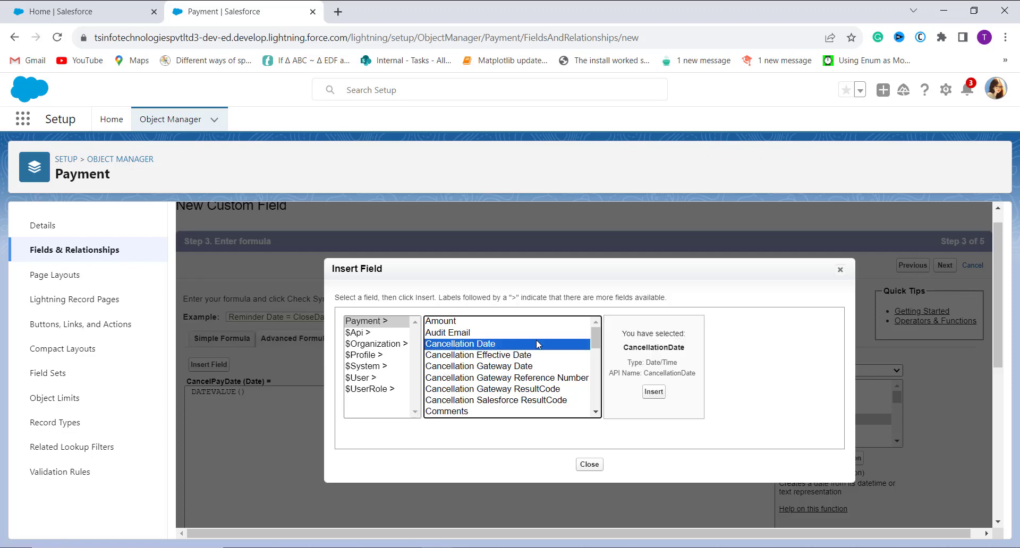
{"action": "left_click", "coordinate": [654, 391]}
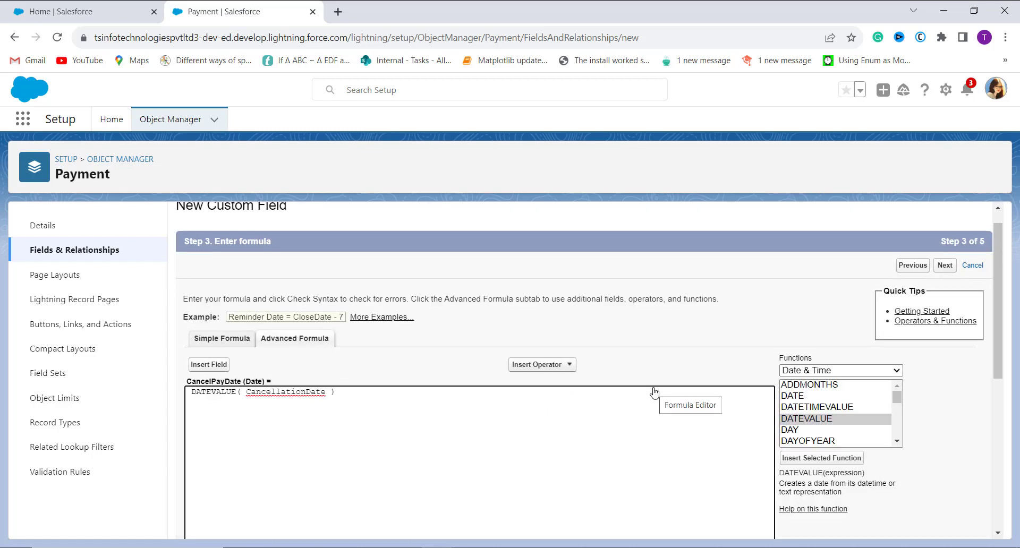
- Check syntax of DATEVALUE( CancellationDate ), confirming no errors, and review the description and help text boxes
{"action": "scroll", "coordinate": [544, 405], "scroll_direction": "down", "scroll_amount": 3}
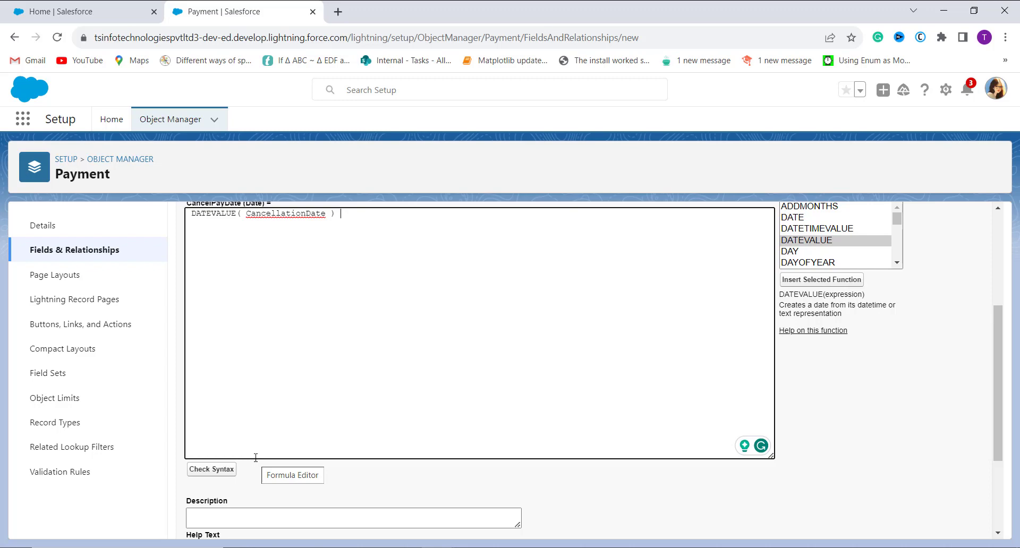
{"action": "left_click", "coordinate": [213, 469]}
{"action": "scroll", "coordinate": [294, 454], "scroll_direction": "down", "scroll_amount": 3}
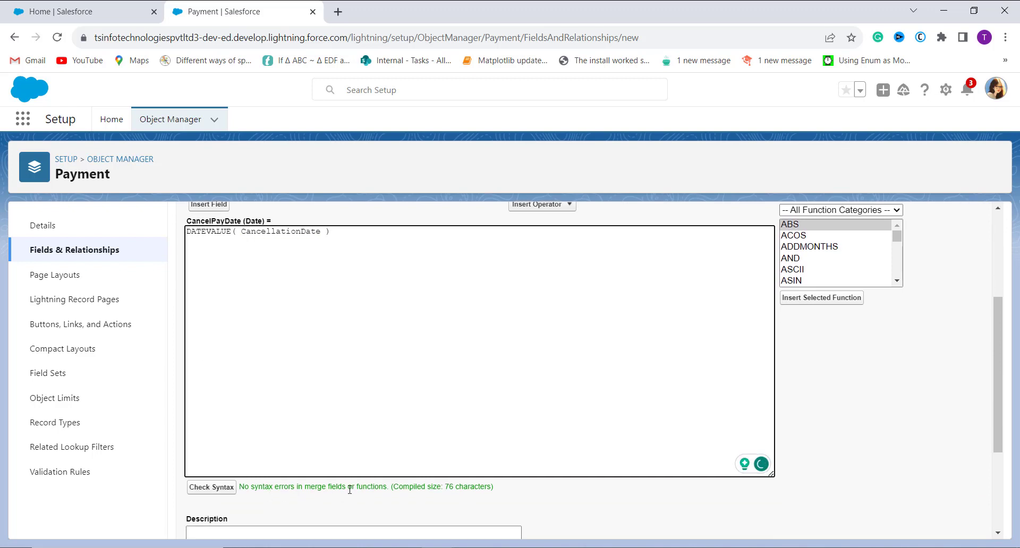
{"action": "scroll", "coordinate": [349, 490], "scroll_direction": "up", "scroll_amount": 1}
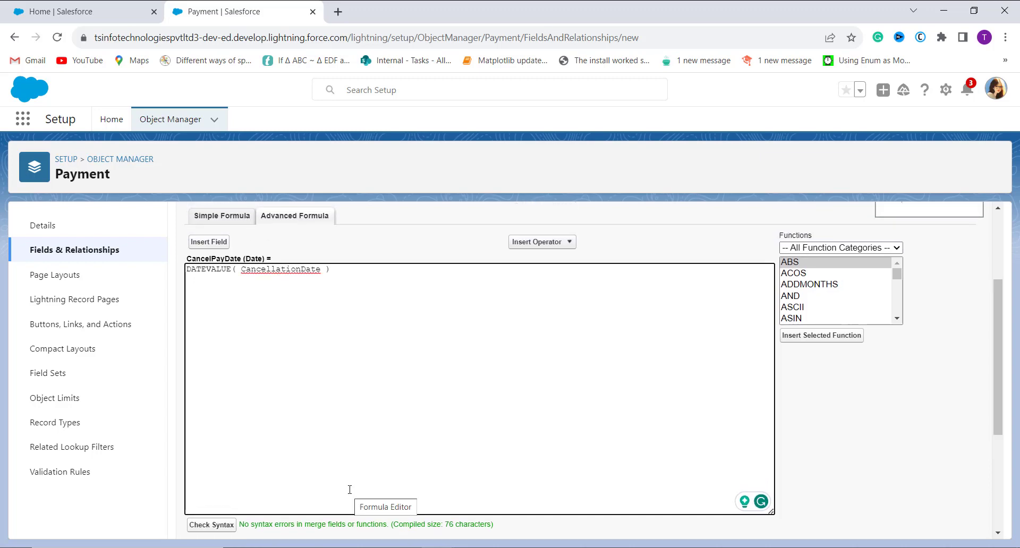
{"action": "scroll", "coordinate": [349, 489], "scroll_direction": "down", "scroll_amount": 2}
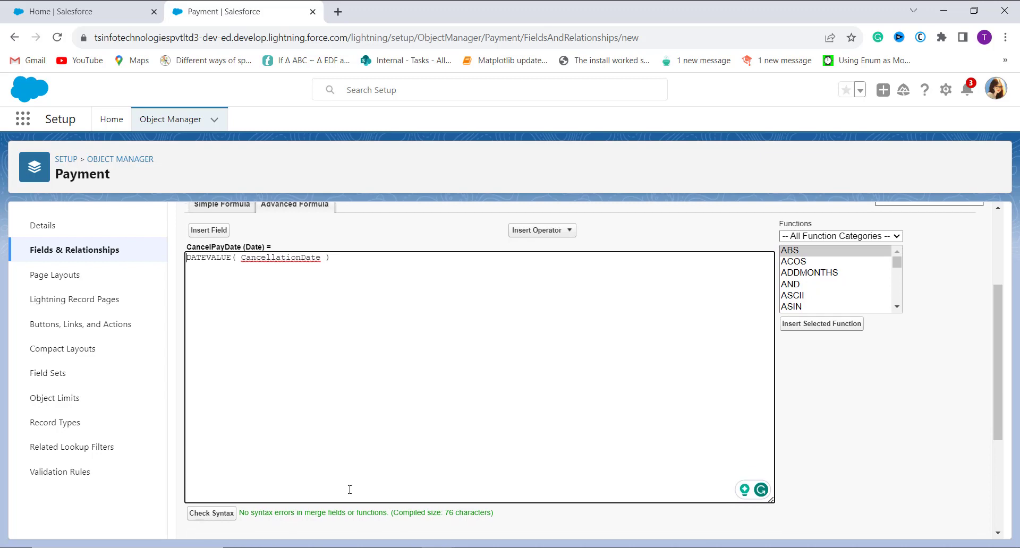
{"action": "scroll", "coordinate": [349, 489], "scroll_direction": "down", "scroll_amount": 2}
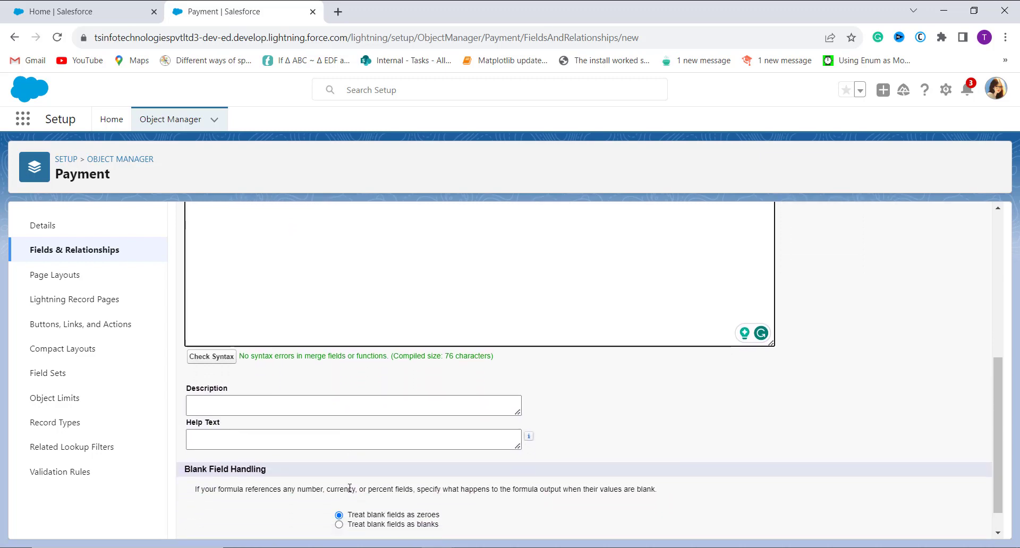
{"action": "left_click", "coordinate": [298, 411]}
{"action": "left_click", "coordinate": [268, 445]}
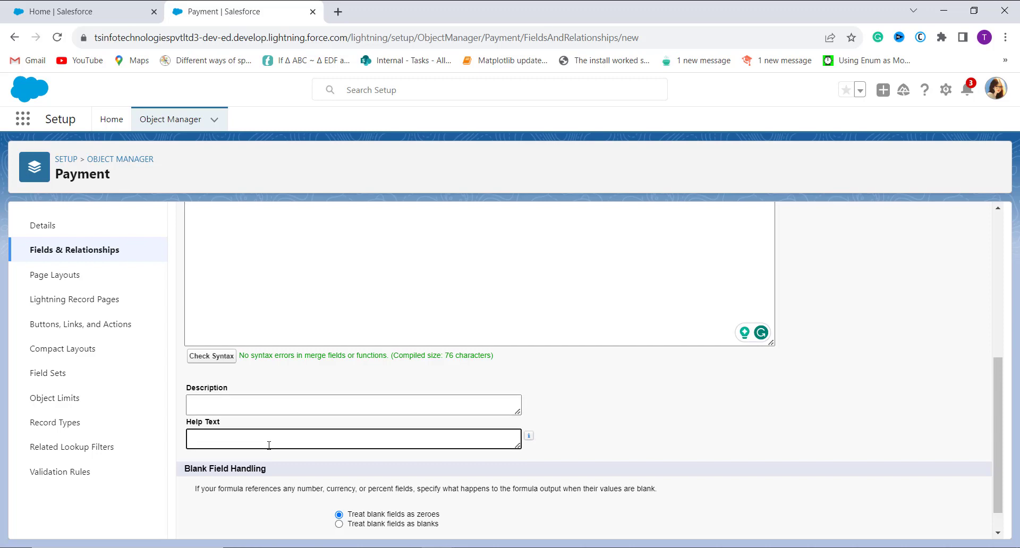
{"action": "scroll", "coordinate": [269, 445], "scroll_direction": "down", "scroll_amount": 1}
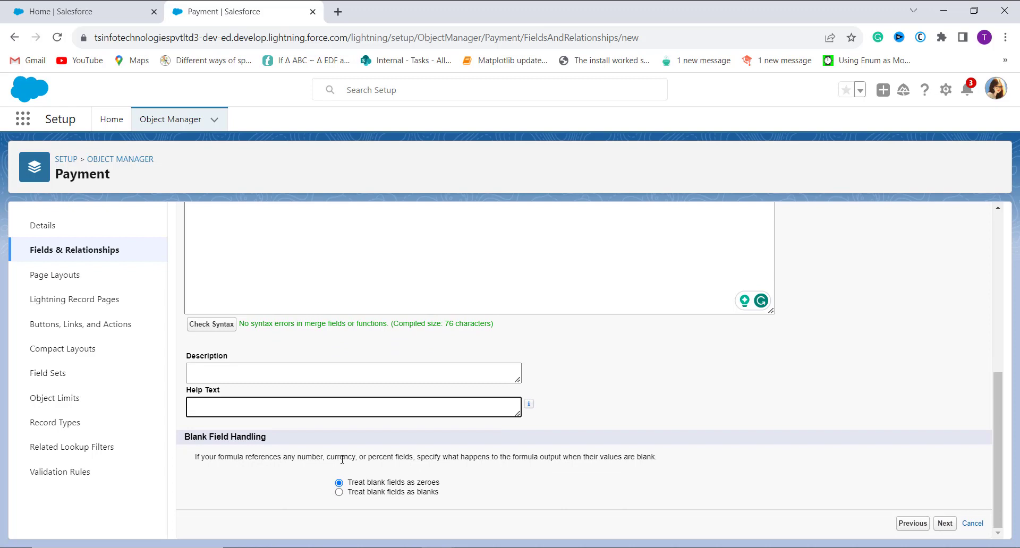
{"action": "scroll", "coordinate": [342, 459], "scroll_direction": "up", "scroll_amount": 6}
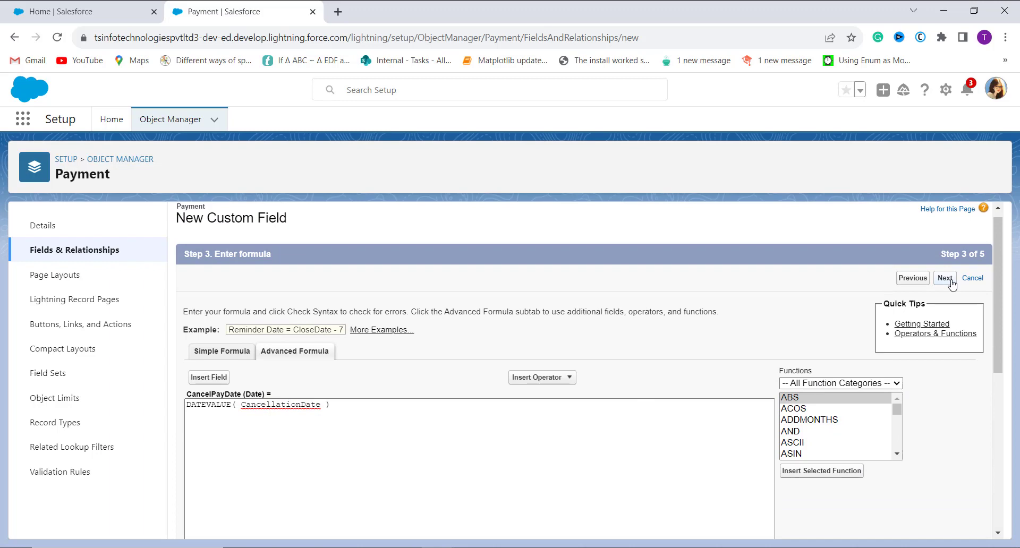
- Make CancelPayDate visible to all profiles, keep it on Payment Layout, and save
{"action": "left_click", "coordinate": [949, 280]}
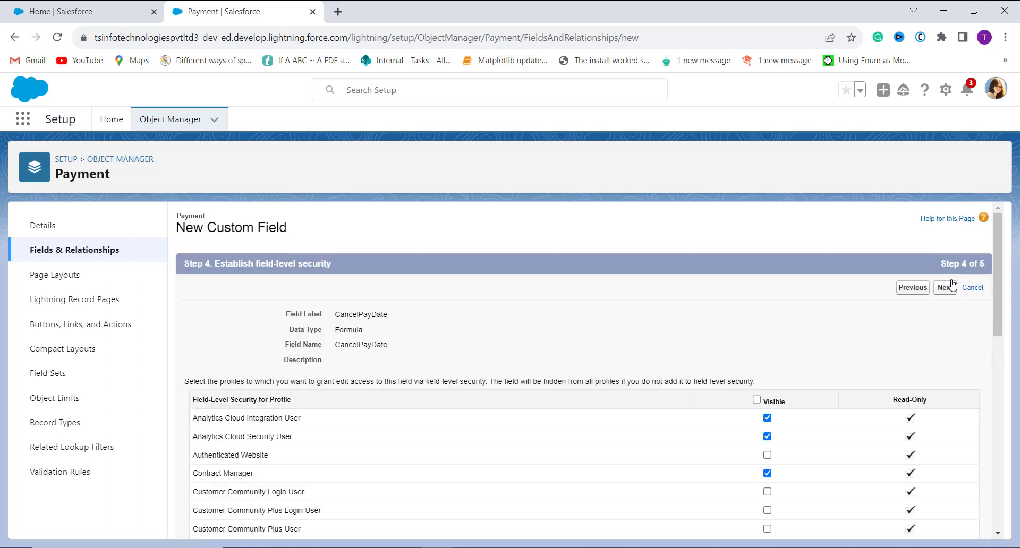
{"action": "scroll", "coordinate": [569, 398], "scroll_direction": "down", "scroll_amount": 1}
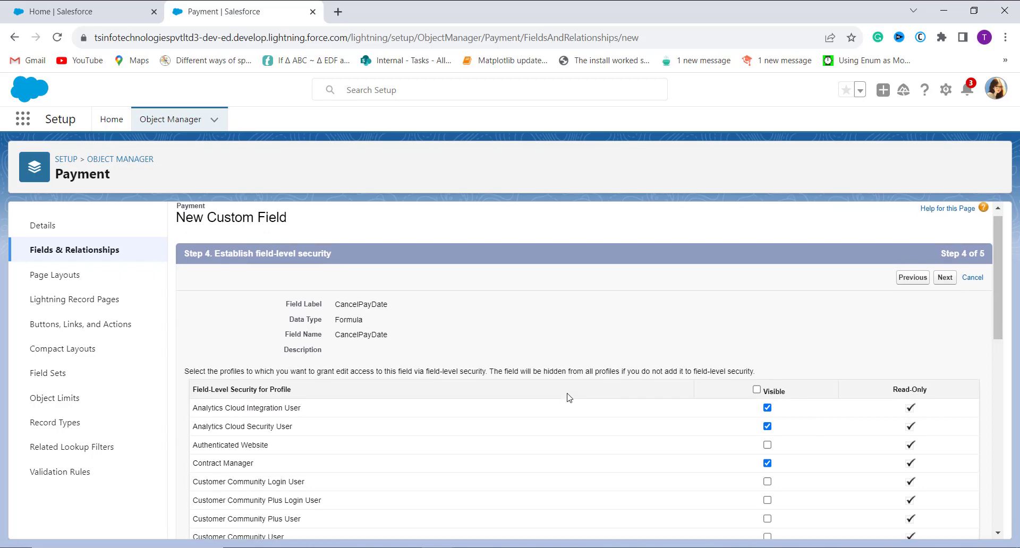
{"action": "scroll", "coordinate": [611, 360], "scroll_direction": "down", "scroll_amount": 1}
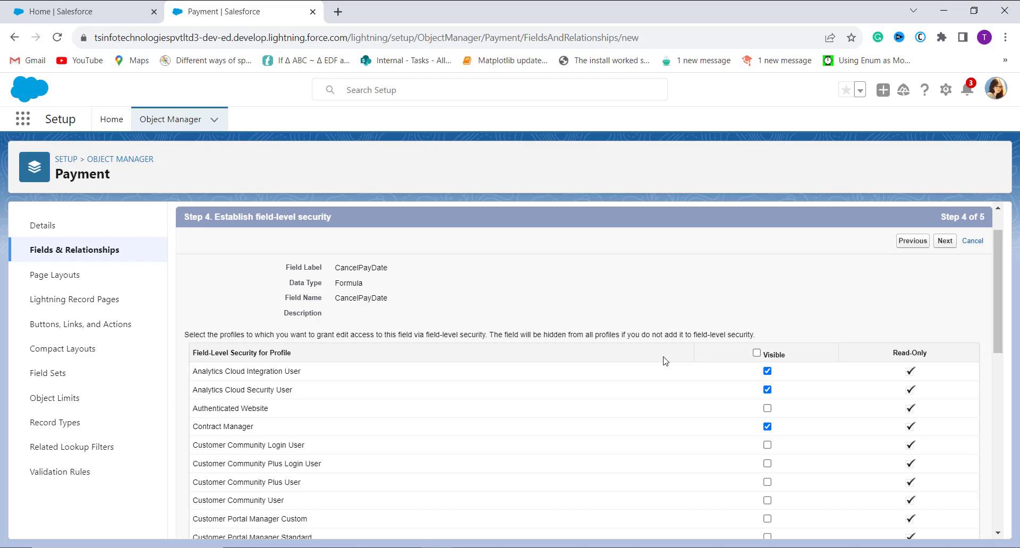
{"action": "scroll", "coordinate": [579, 434], "scroll_direction": "down", "scroll_amount": 1}
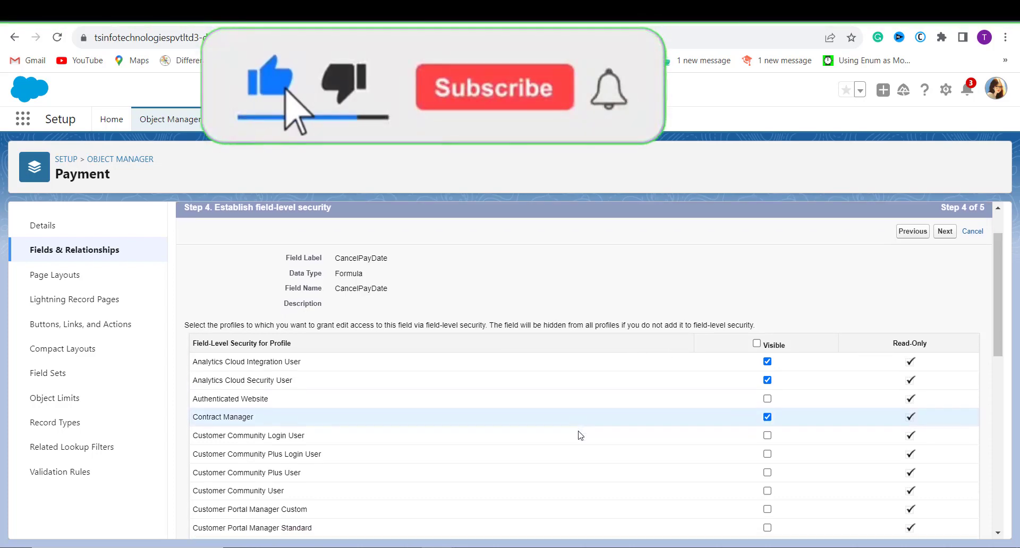
{"action": "left_click", "coordinate": [757, 337]}
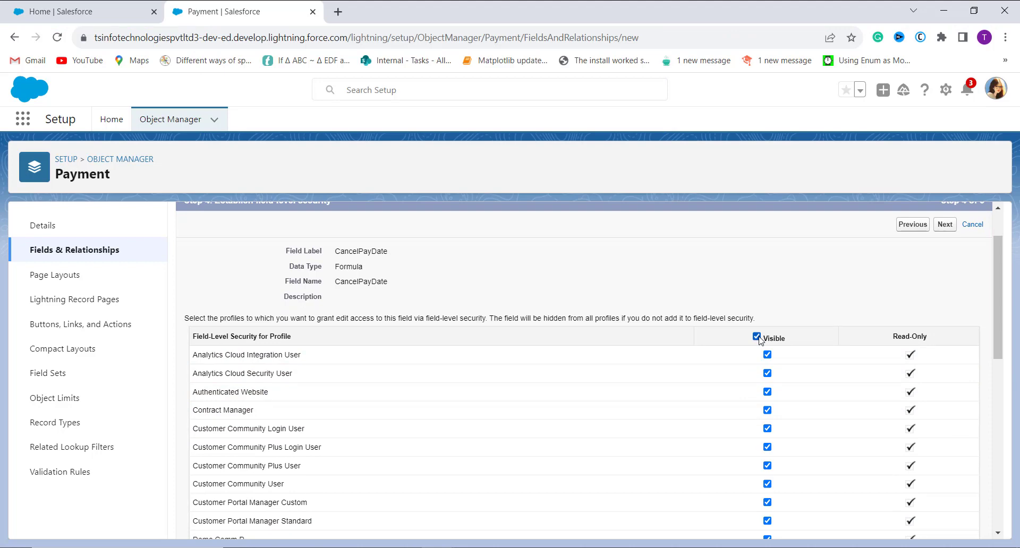
{"action": "left_click", "coordinate": [945, 224]}
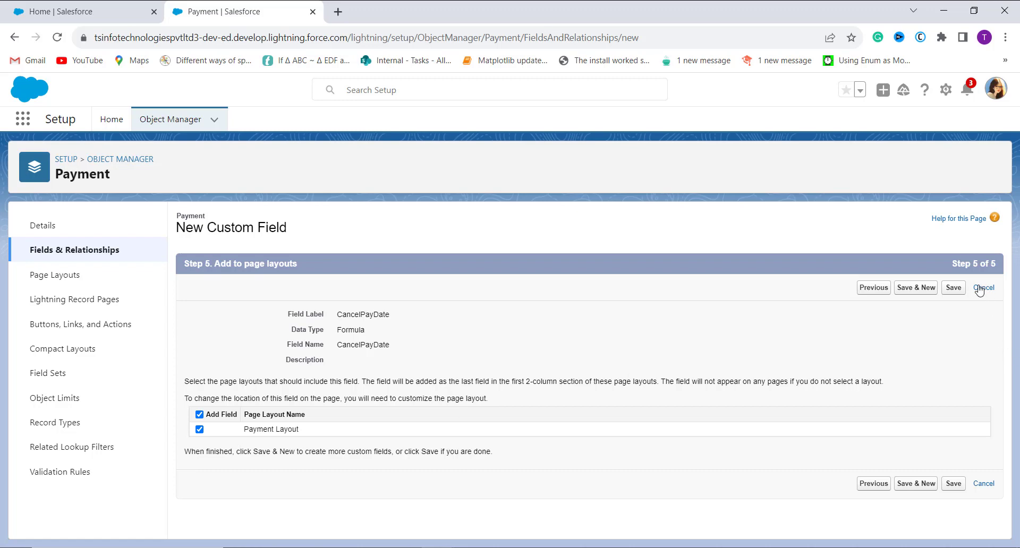
{"action": "left_click", "coordinate": [953, 290]}
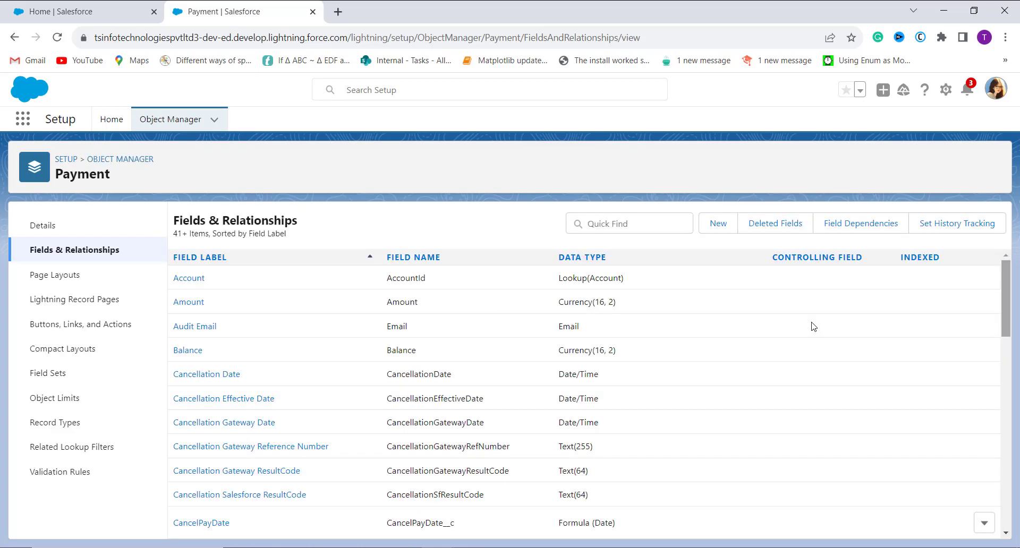
- Search the App Launcher for 'payment' and open the Payments list
{"action": "left_click", "coordinate": [24, 114]}
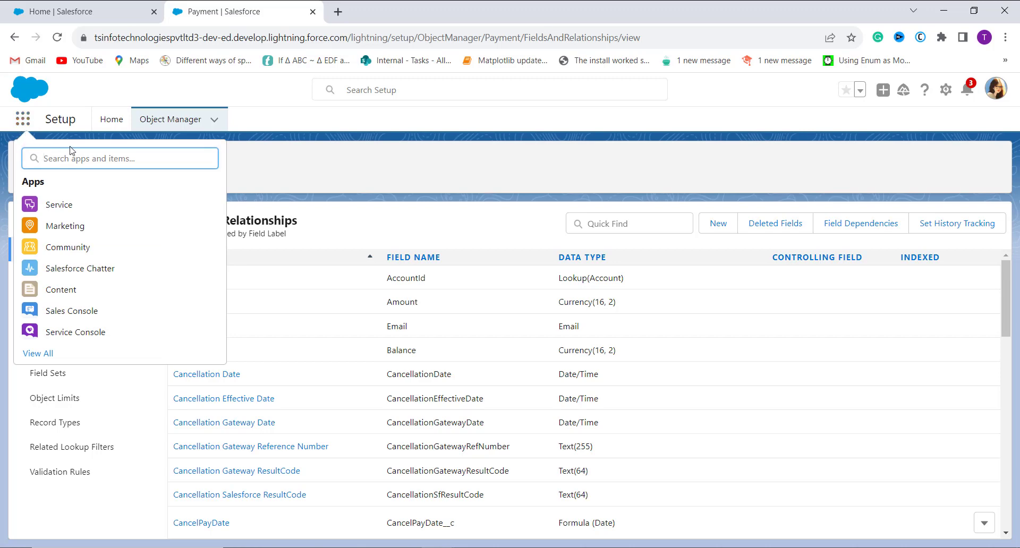
{"action": "type", "text": "paym"}
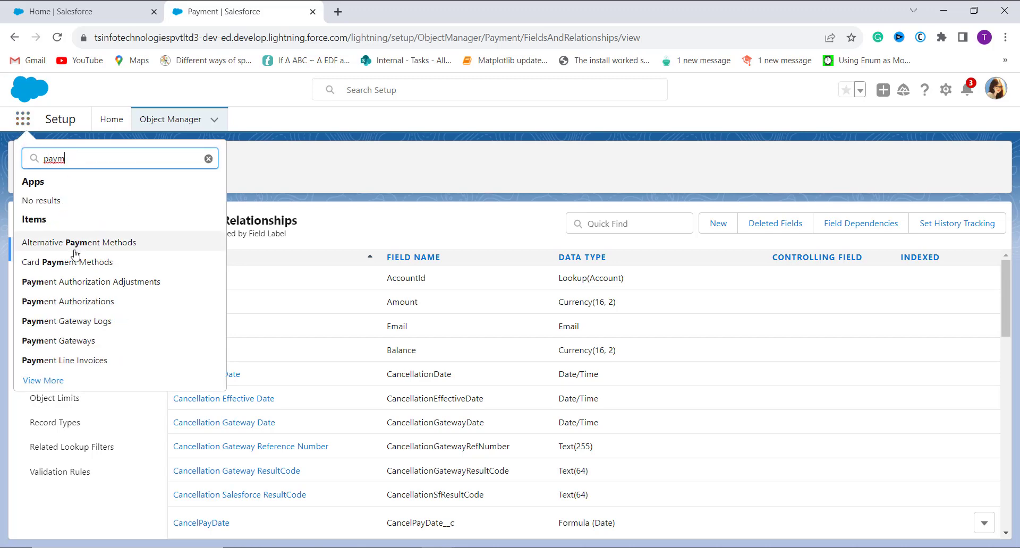
{"action": "type", "text": "en"}
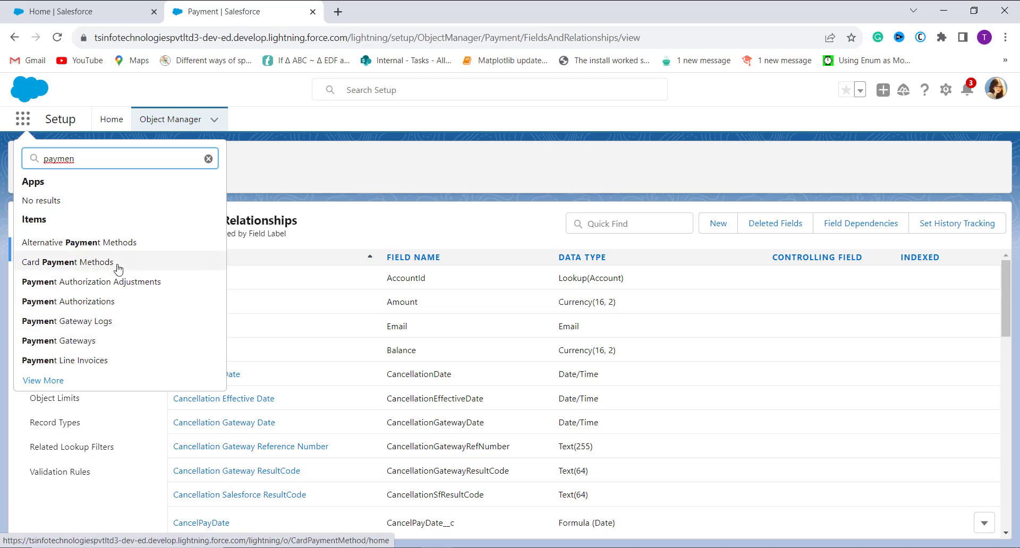
{"action": "type", "text": "t"}
{"action": "key", "text": "Return"}
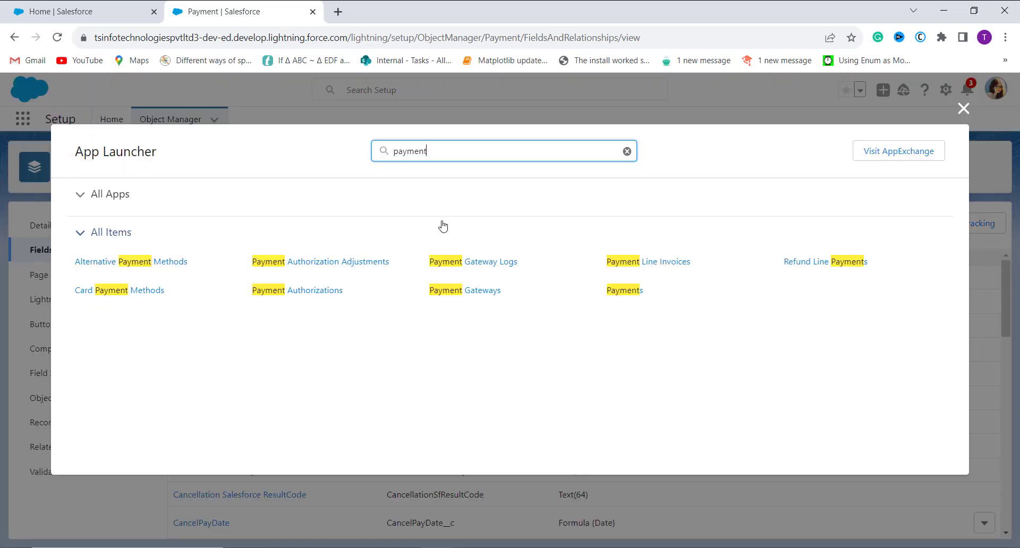
{"action": "left_click", "coordinate": [628, 294]}
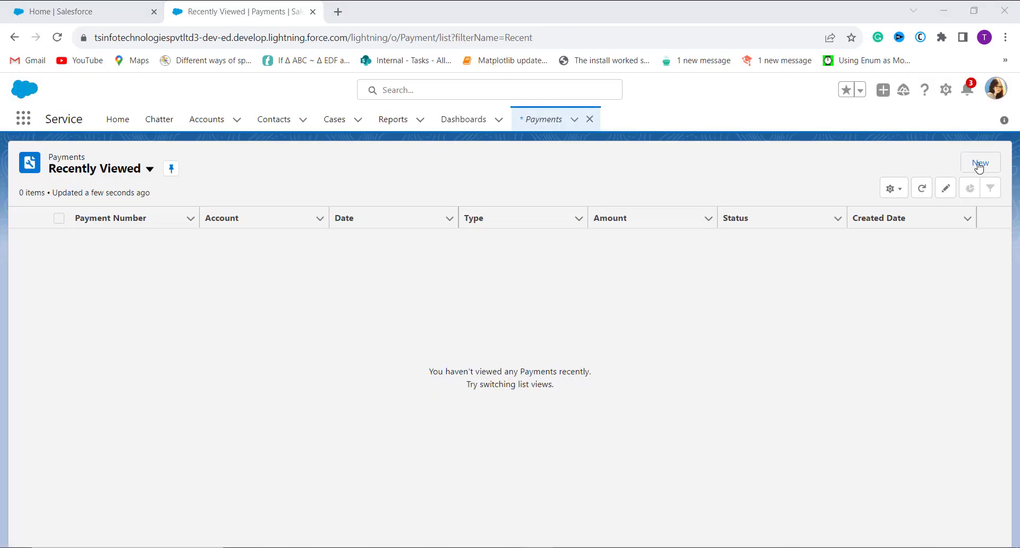
- Start a new payment for Dickenson plc with amount 8000, status Draft, type Sale
{"action": "left_click", "coordinate": [980, 163]}
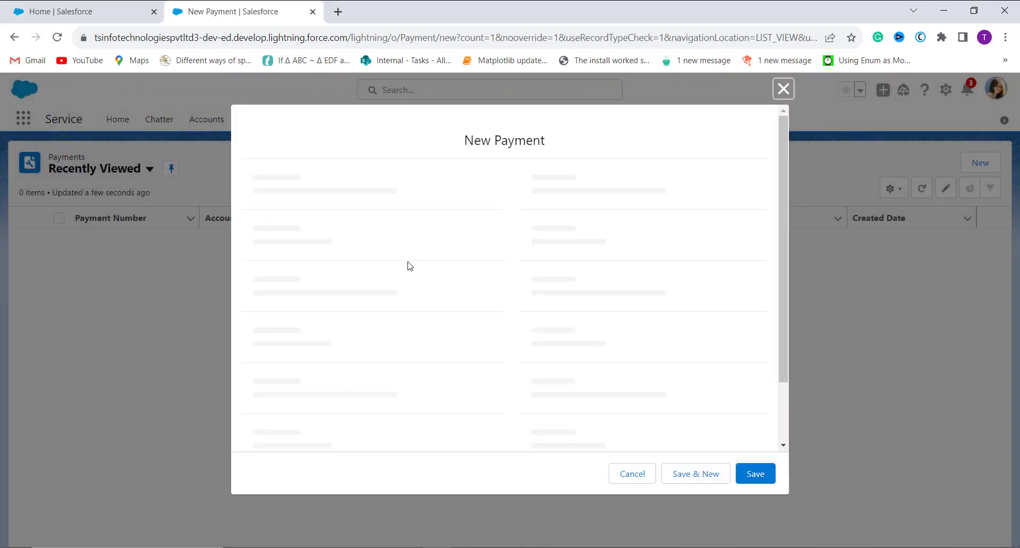
{"action": "left_click", "coordinate": [348, 214]}
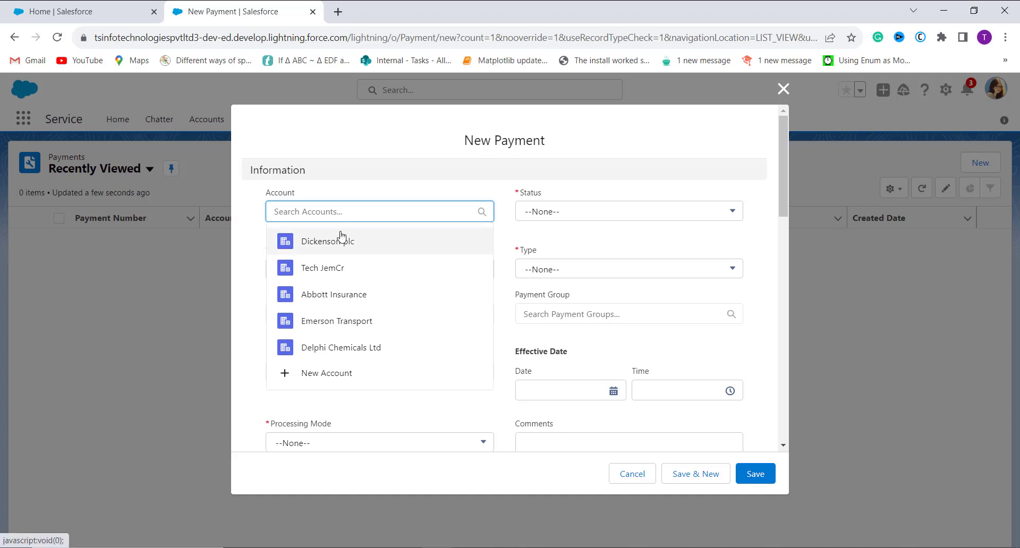
{"action": "key", "text": "Return"}
{"action": "left_click", "coordinate": [311, 286]}
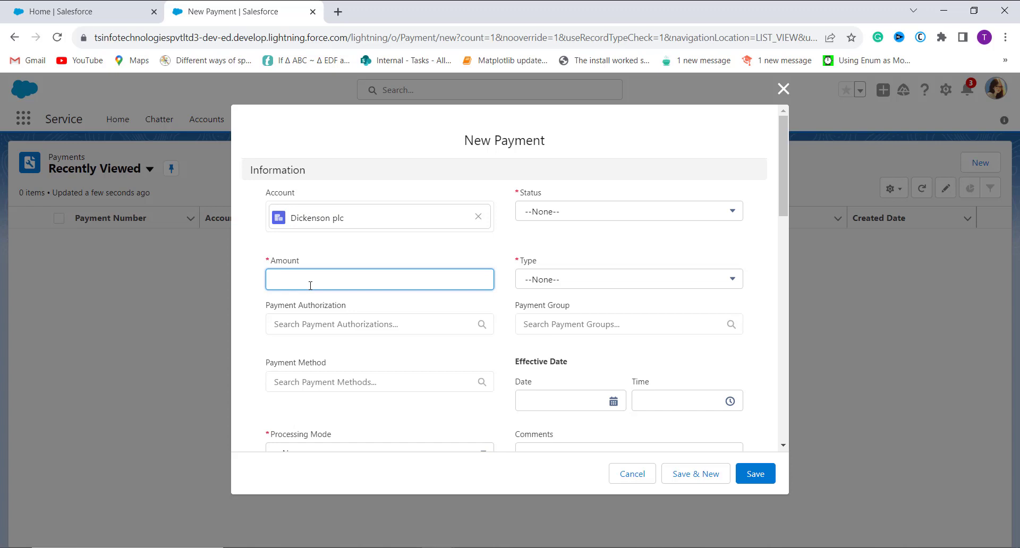
{"action": "type", "text": "8000"}
{"action": "left_click", "coordinate": [552, 215]}
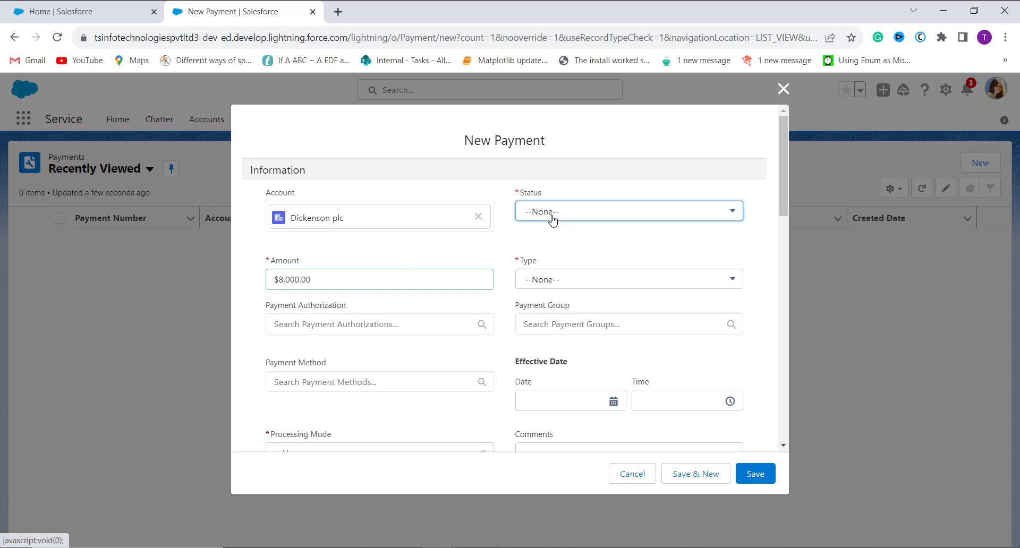
{"action": "left_click", "coordinate": [551, 265]}
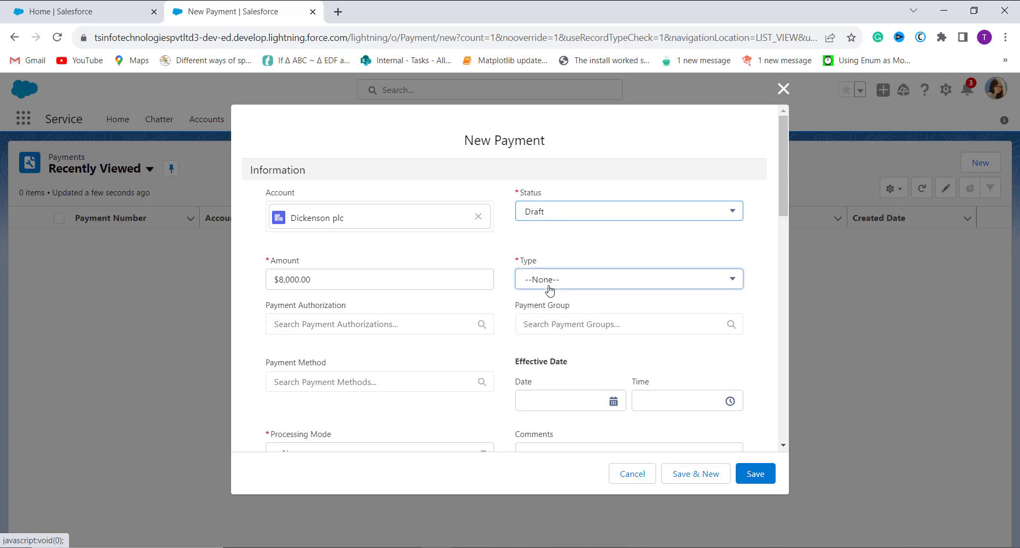
{"action": "left_click", "coordinate": [547, 287]}
{"action": "left_click", "coordinate": [547, 332]}
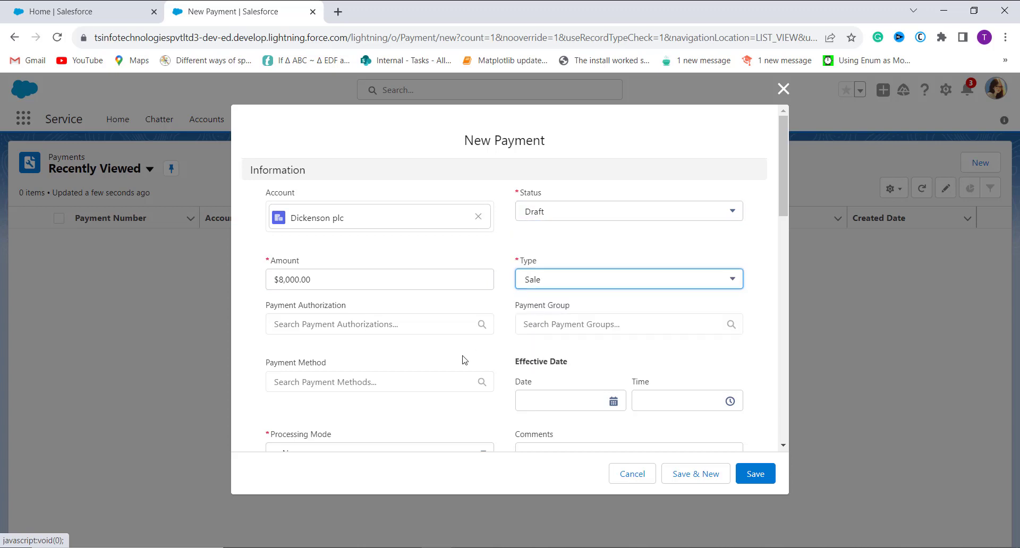
- Set the cancellation date to 8/7/2023 1:00 PM and try saving the payment
{"action": "scroll", "coordinate": [462, 360], "scroll_direction": "down", "scroll_amount": 2}
{"action": "scroll", "coordinate": [462, 342], "scroll_direction": "down", "scroll_amount": 2}
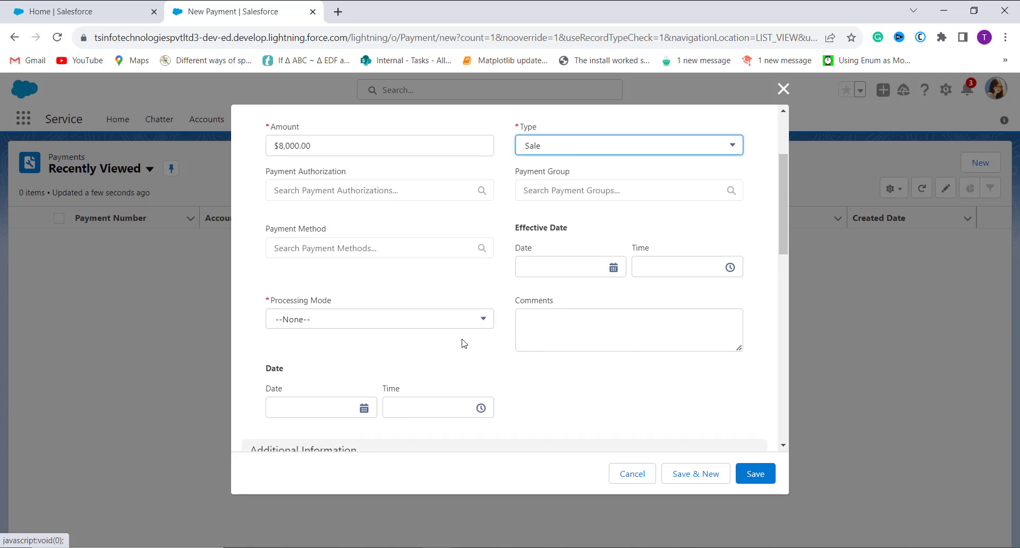
{"action": "scroll", "coordinate": [463, 344], "scroll_direction": "down", "scroll_amount": 3}
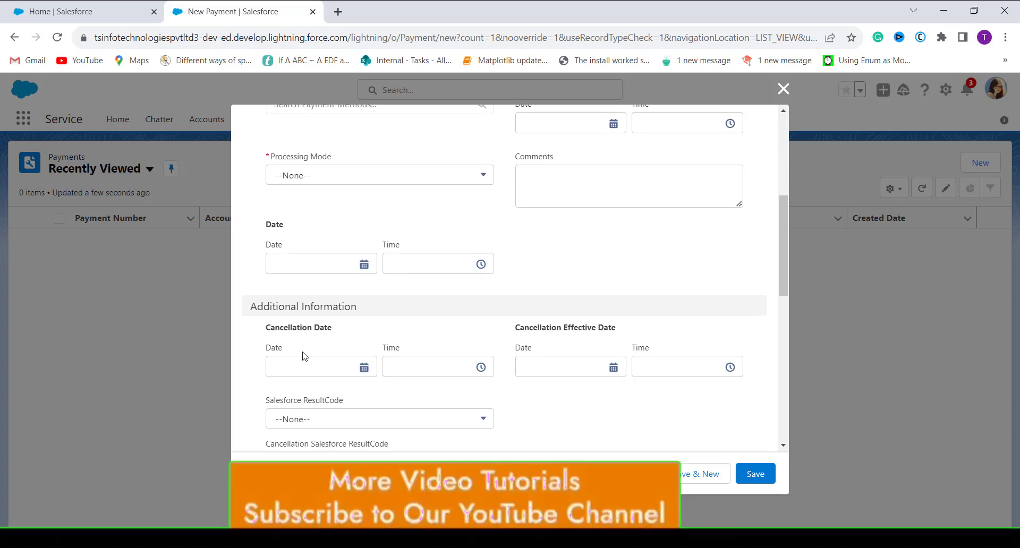
{"action": "left_click", "coordinate": [343, 363]}
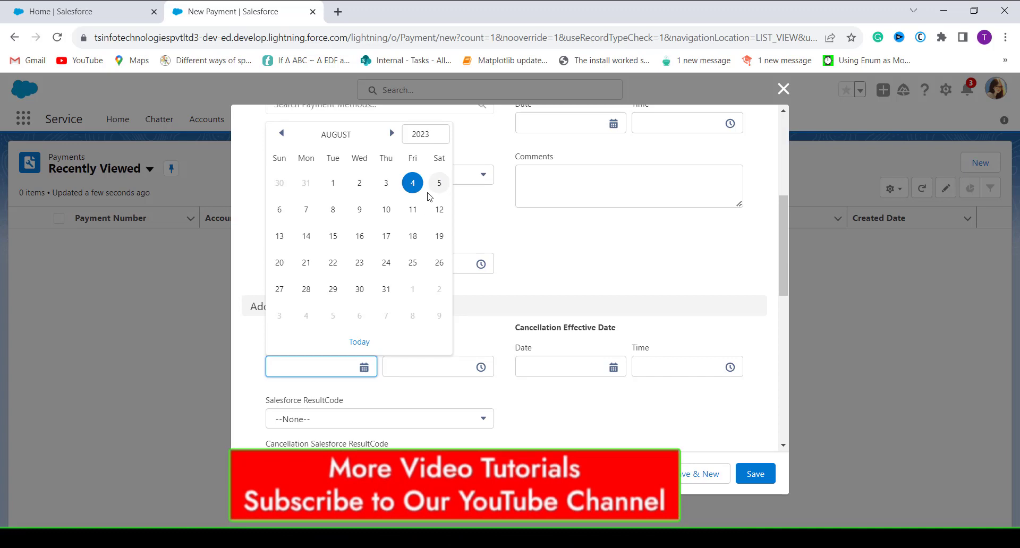
{"action": "left_click", "coordinate": [306, 210]}
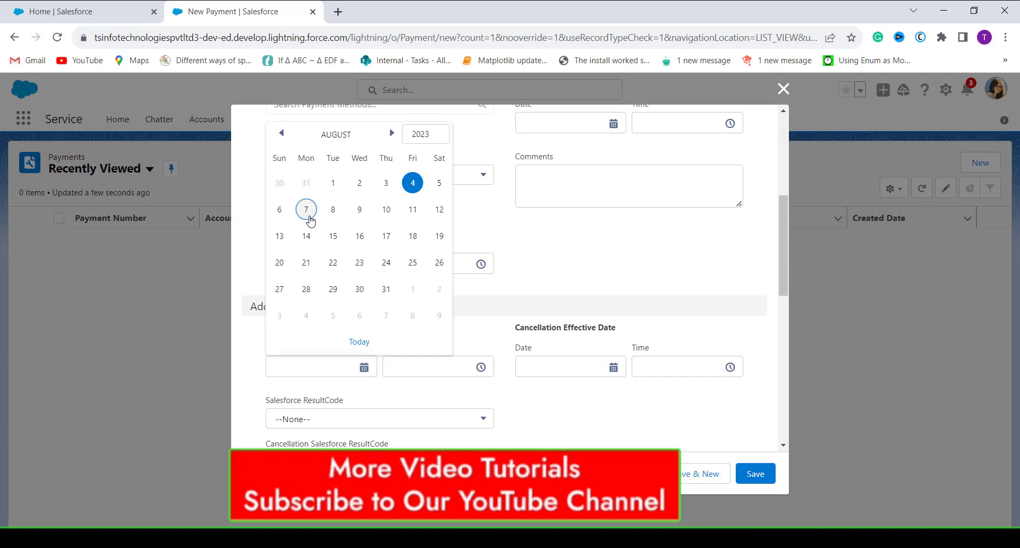
{"action": "left_click", "coordinate": [480, 368]}
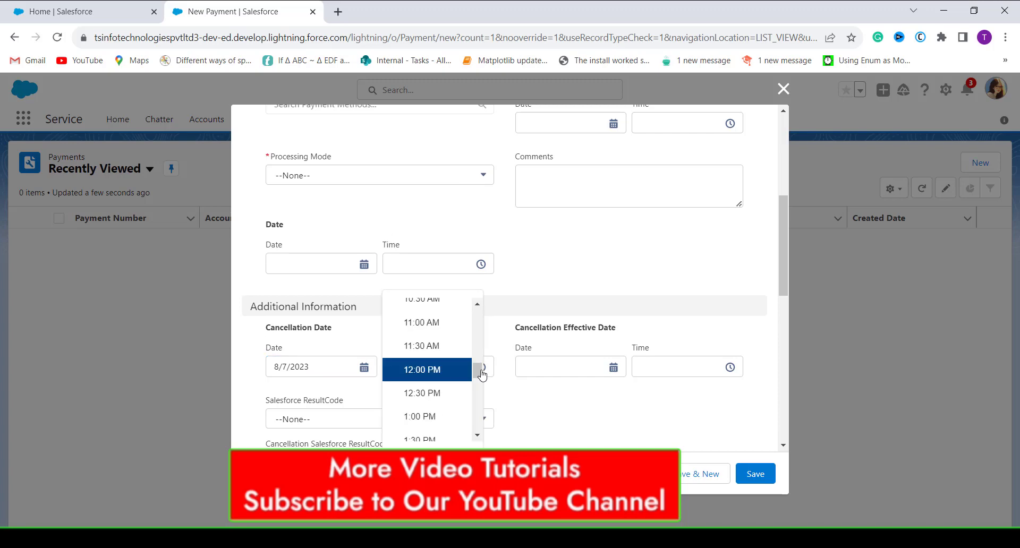
{"action": "left_click", "coordinate": [428, 417]}
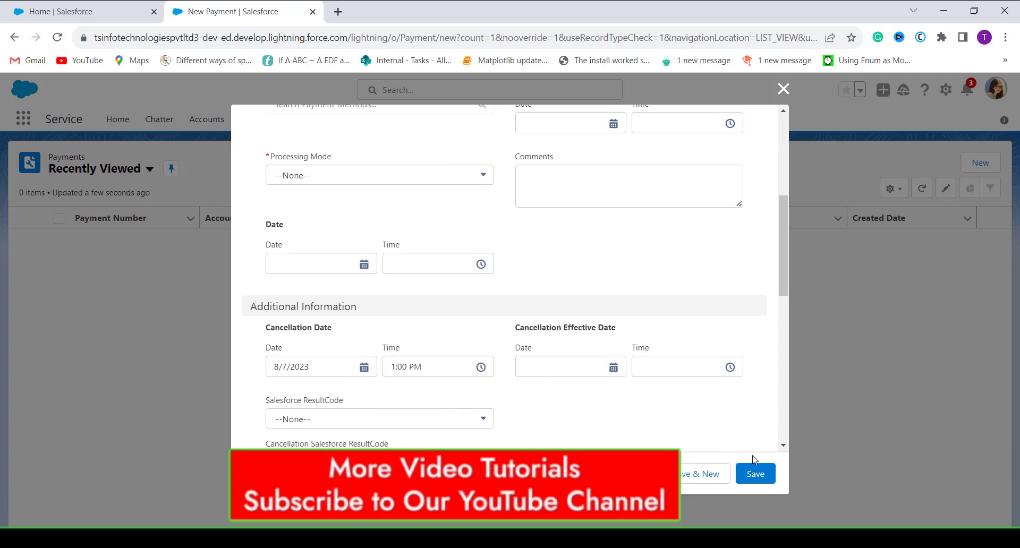
{"action": "left_click", "coordinate": [750, 476]}
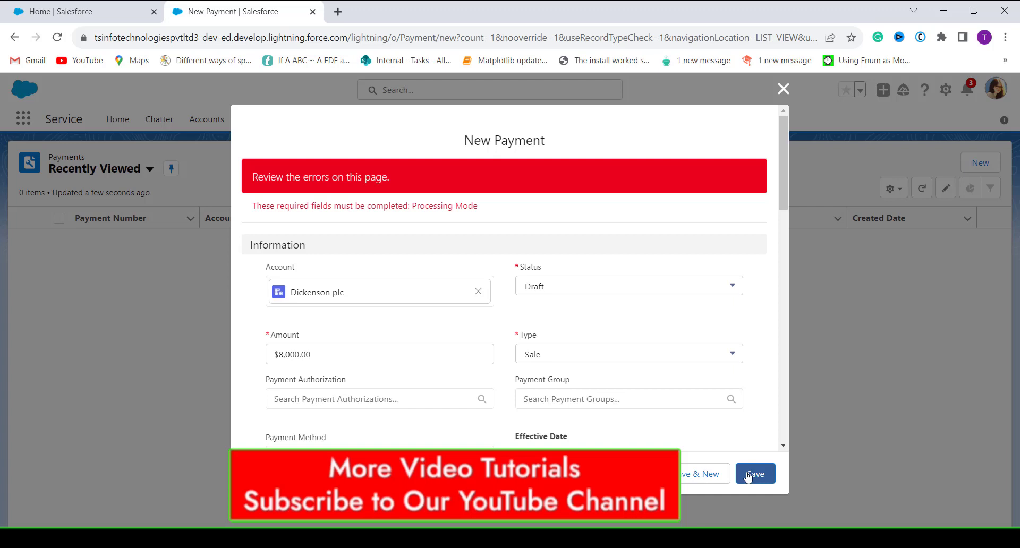
- Set Processing Mode to Salesforce, then after the error switch it to External and save the payment
{"action": "scroll", "coordinate": [450, 327], "scroll_direction": "down", "scroll_amount": 2}
{"action": "scroll", "coordinate": [480, 327], "scroll_direction": "down", "scroll_amount": 5}
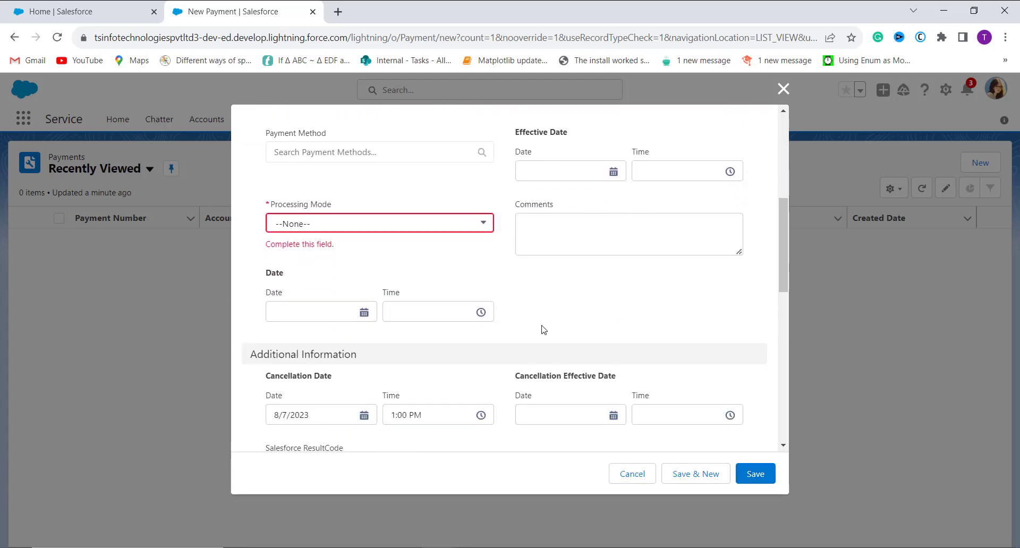
{"action": "left_click", "coordinate": [349, 224]}
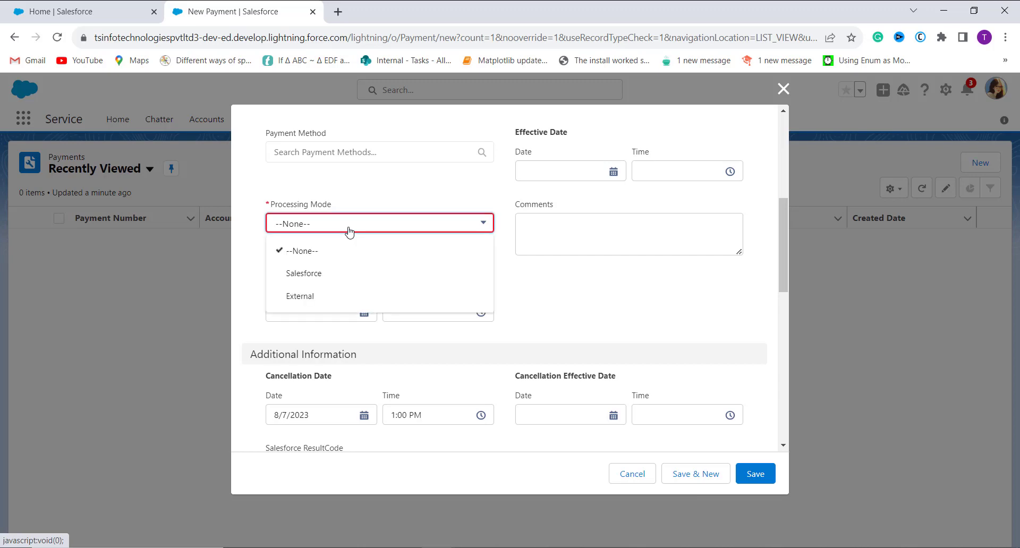
{"action": "left_click", "coordinate": [315, 274]}
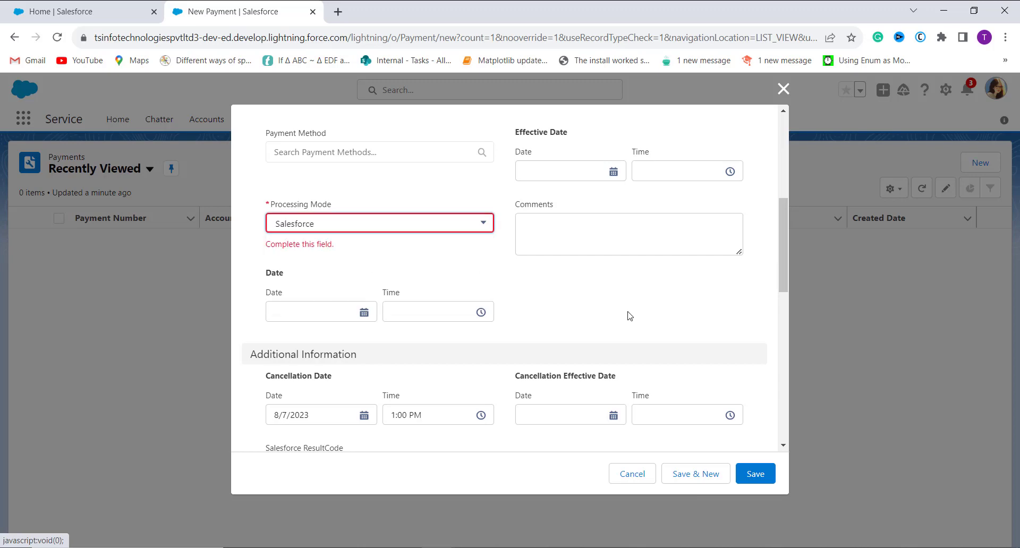
{"action": "left_click", "coordinate": [747, 474]}
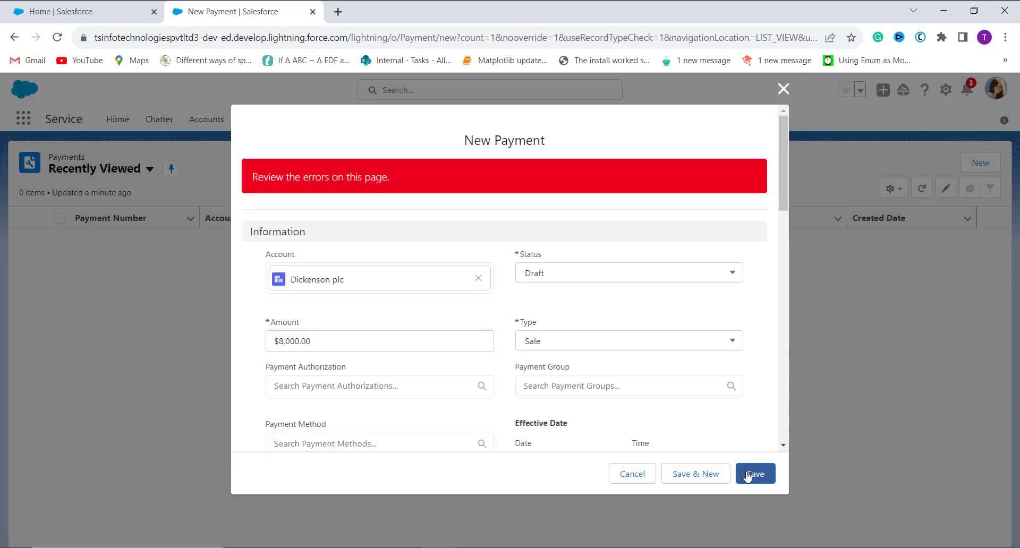
{"action": "scroll", "coordinate": [407, 351], "scroll_direction": "down", "scroll_amount": 5}
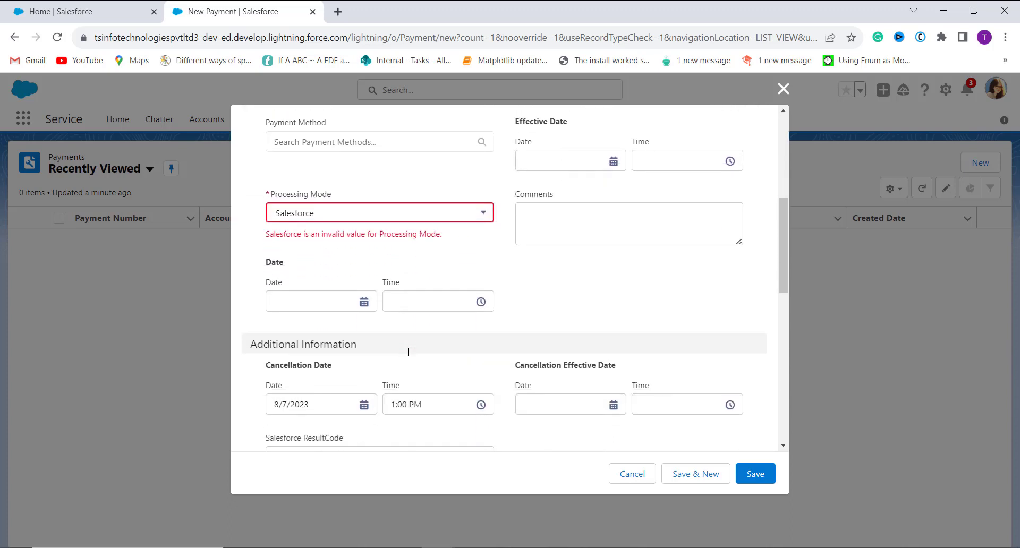
{"action": "left_click", "coordinate": [353, 216]}
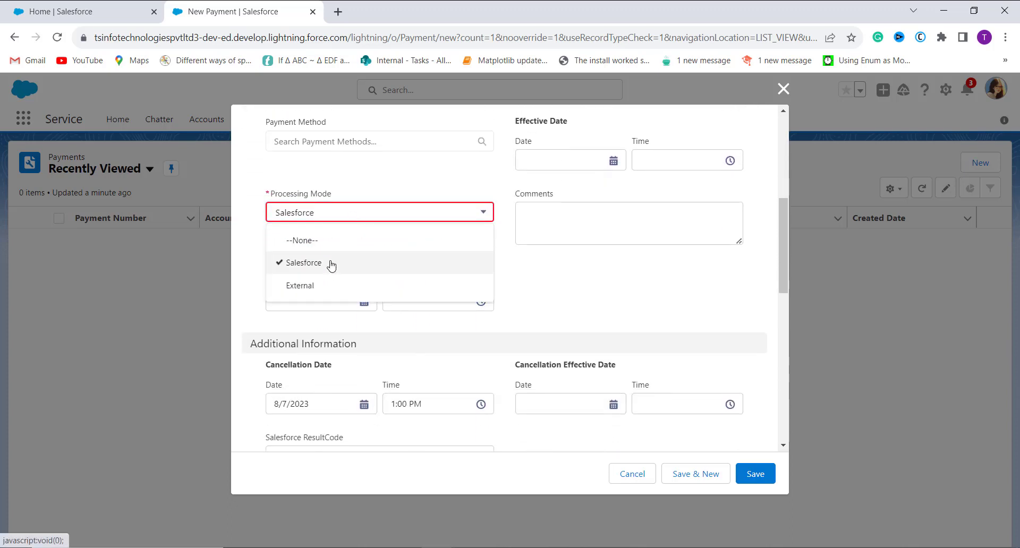
{"action": "left_click", "coordinate": [295, 287]}
{"action": "left_click", "coordinate": [749, 472]}
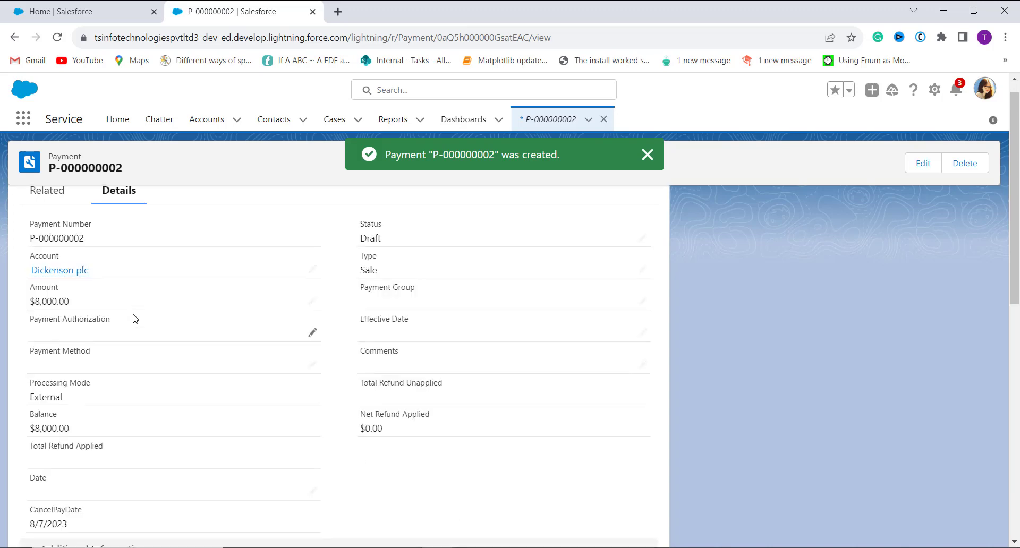
- Verify payment P-000000002 shows CancelPayDate 8/7/2023, then open the user profile menu
{"action": "scroll", "coordinate": [132, 317], "scroll_direction": "down", "scroll_amount": 2}
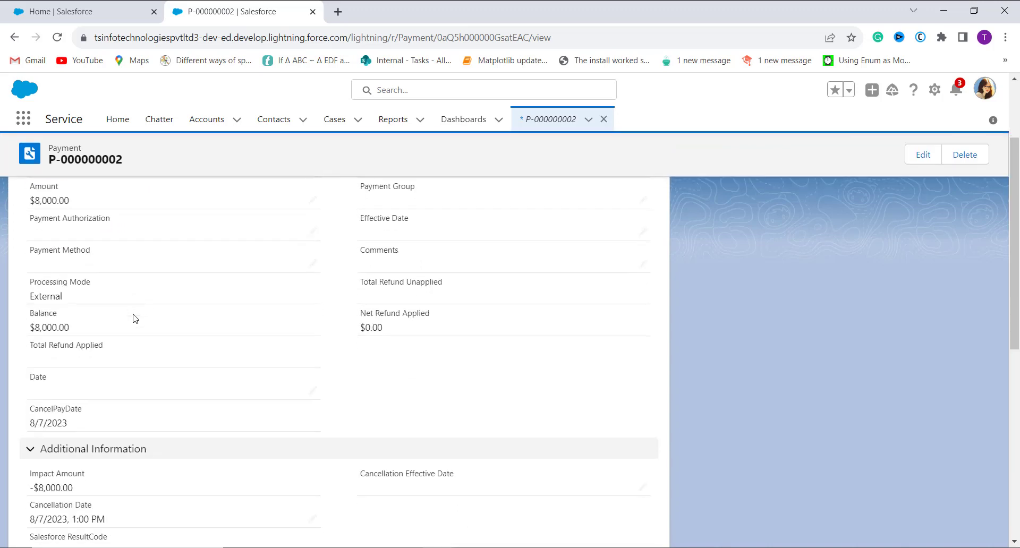
{"action": "scroll", "coordinate": [113, 318], "scroll_direction": "up", "scroll_amount": 1}
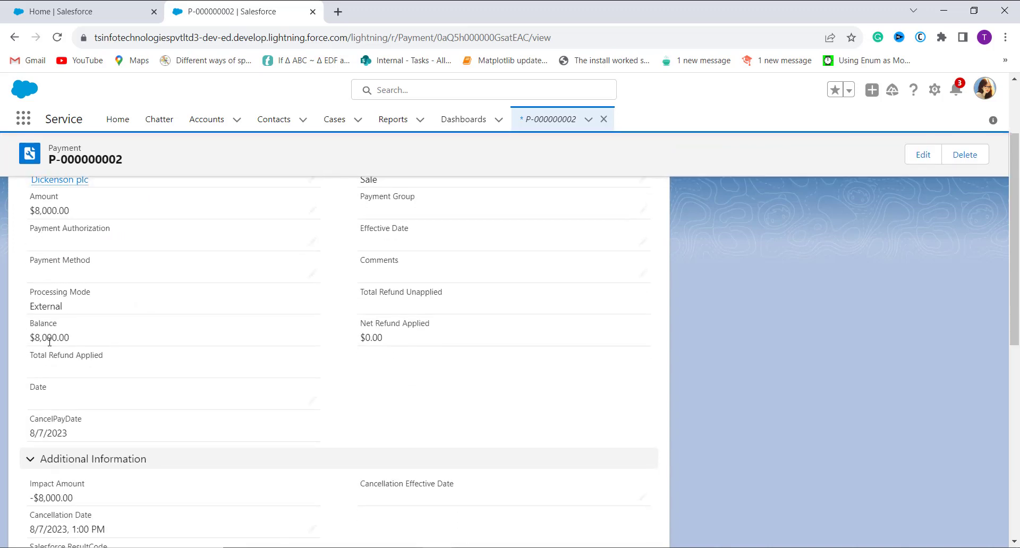
{"action": "scroll", "coordinate": [50, 342], "scroll_direction": "down", "scroll_amount": 1}
{"action": "scroll", "coordinate": [49, 342], "scroll_direction": "down", "scroll_amount": 1}
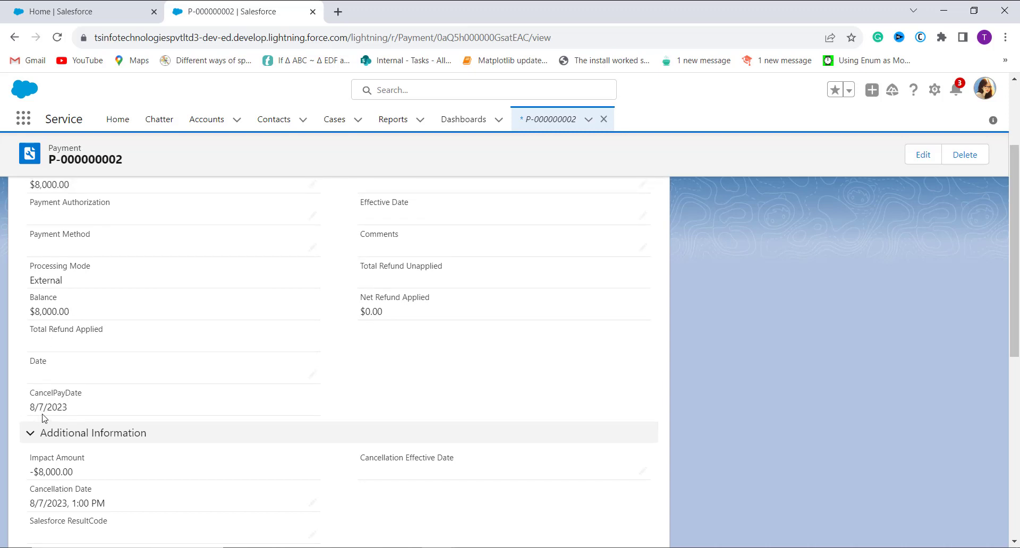
{"action": "scroll", "coordinate": [84, 419], "scroll_direction": "down", "scroll_amount": 1}
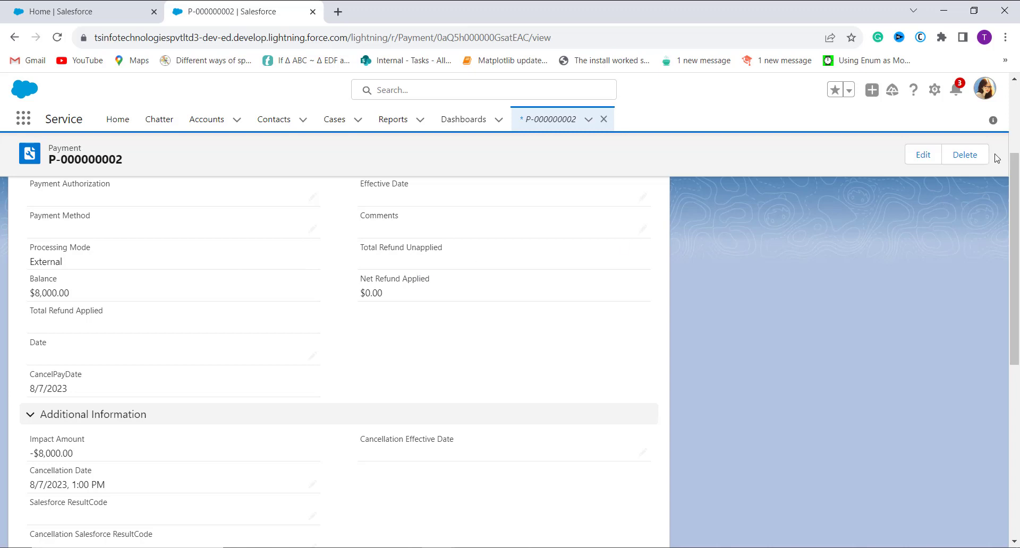
{"action": "left_click", "coordinate": [989, 101]}
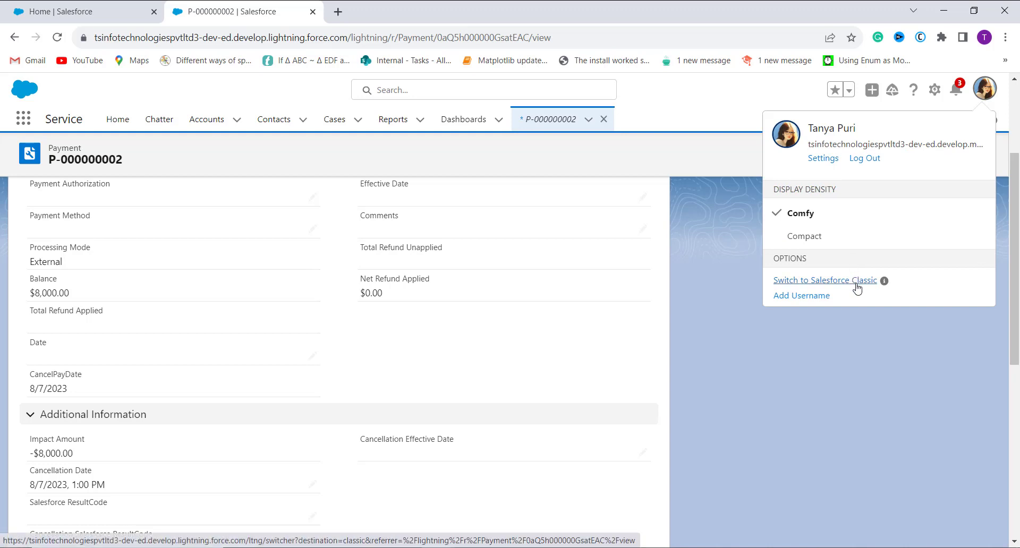
- Switch to Salesforce Classic and go to Setup
{"action": "left_click", "coordinate": [857, 285]}
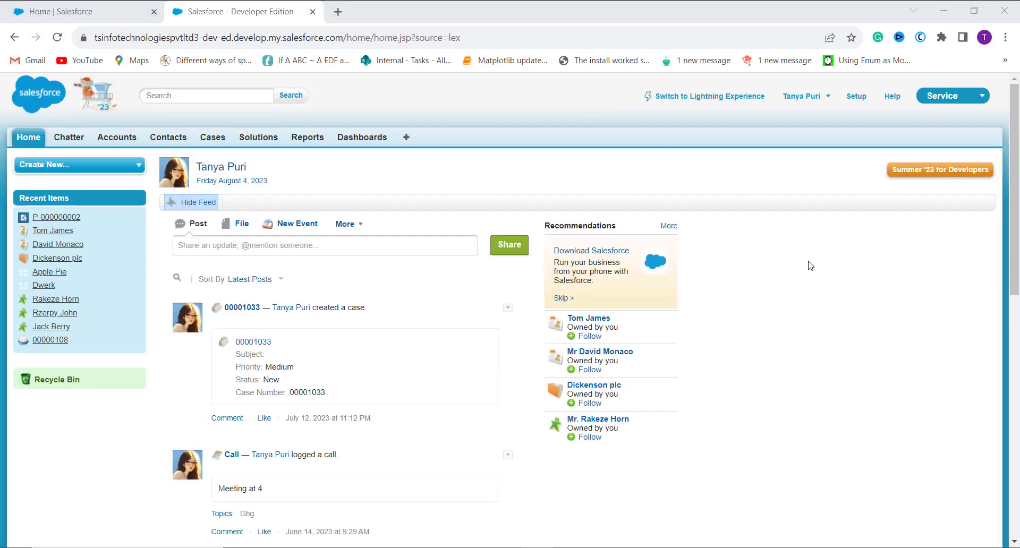
{"action": "left_click", "coordinate": [856, 97]}
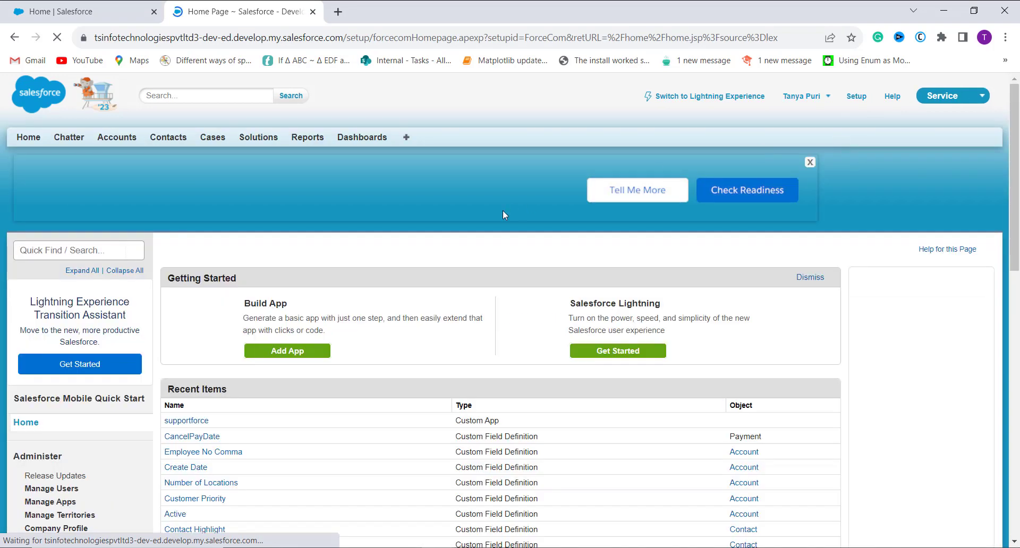
{"action": "scroll", "coordinate": [222, 295], "scroll_direction": "down", "scroll_amount": 2}
{"action": "scroll", "coordinate": [222, 296], "scroll_direction": "down", "scroll_amount": 6}
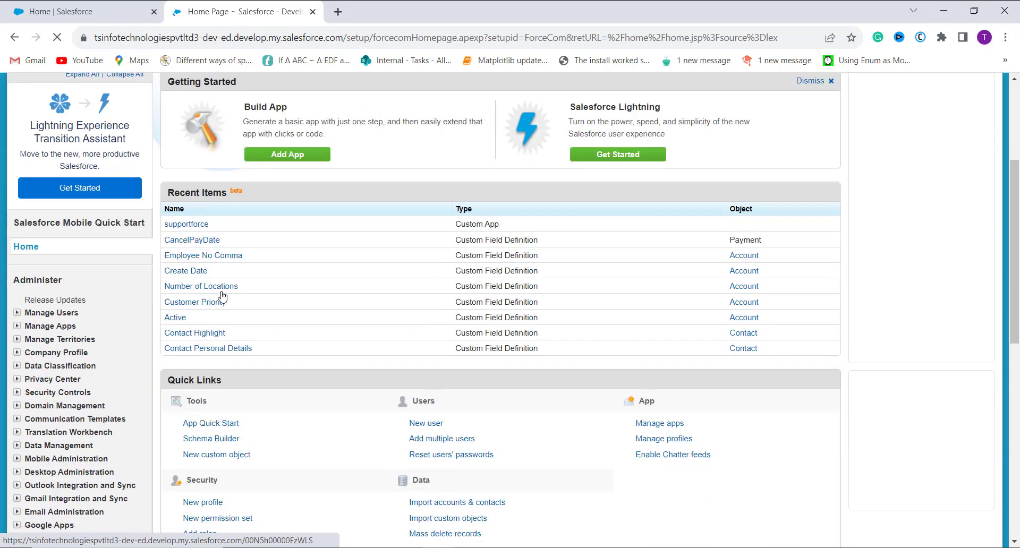
{"action": "scroll", "coordinate": [222, 292], "scroll_direction": "down", "scroll_amount": 2}
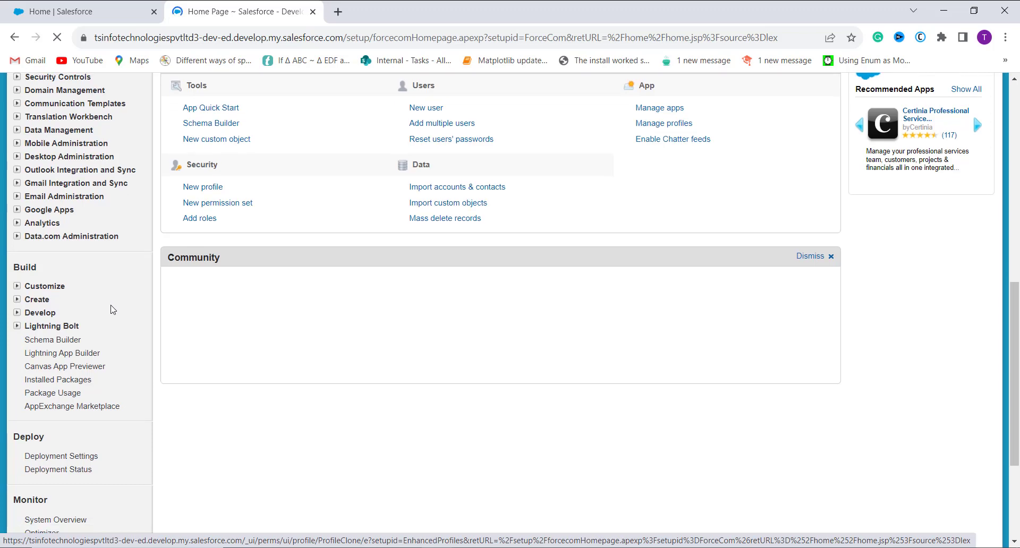
- Open Build > Customize > Accounts > Fields and view the Account Custom Fields & Relationships section
{"action": "left_click", "coordinate": [16, 285]}
{"action": "scroll", "coordinate": [97, 308], "scroll_direction": "down", "scroll_amount": 1}
{"action": "scroll", "coordinate": [97, 308], "scroll_direction": "down", "scroll_amount": 2}
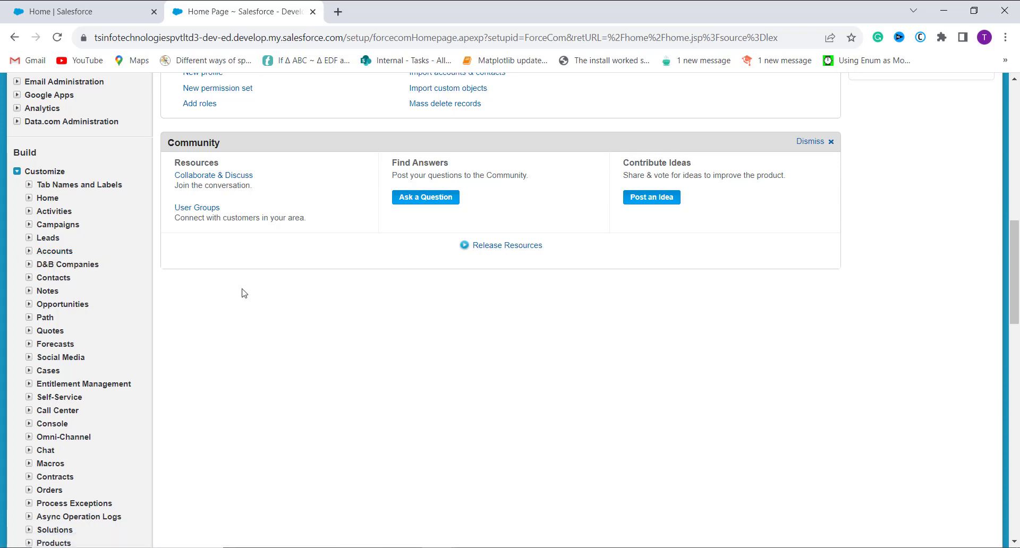
{"action": "left_click", "coordinate": [29, 251]}
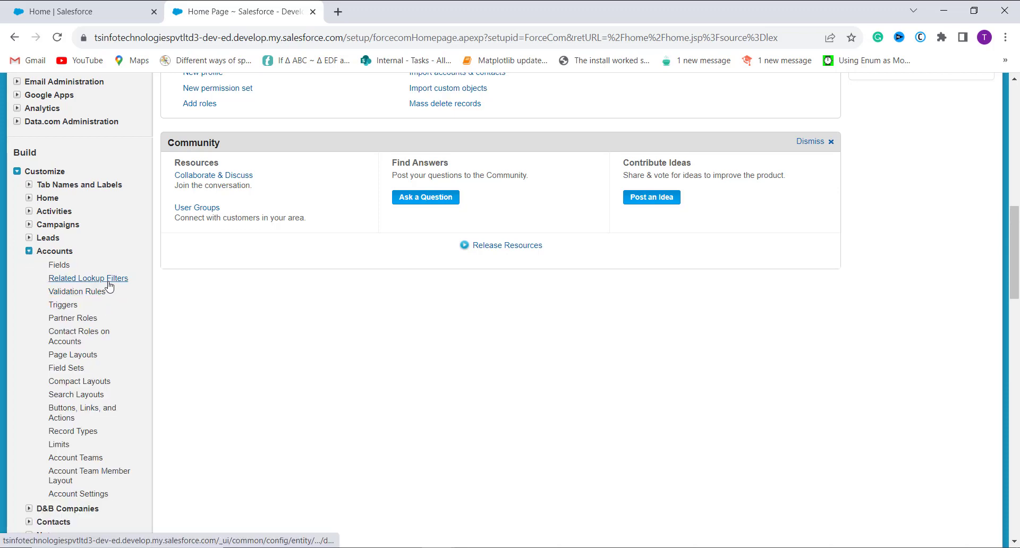
{"action": "left_click", "coordinate": [64, 267]}
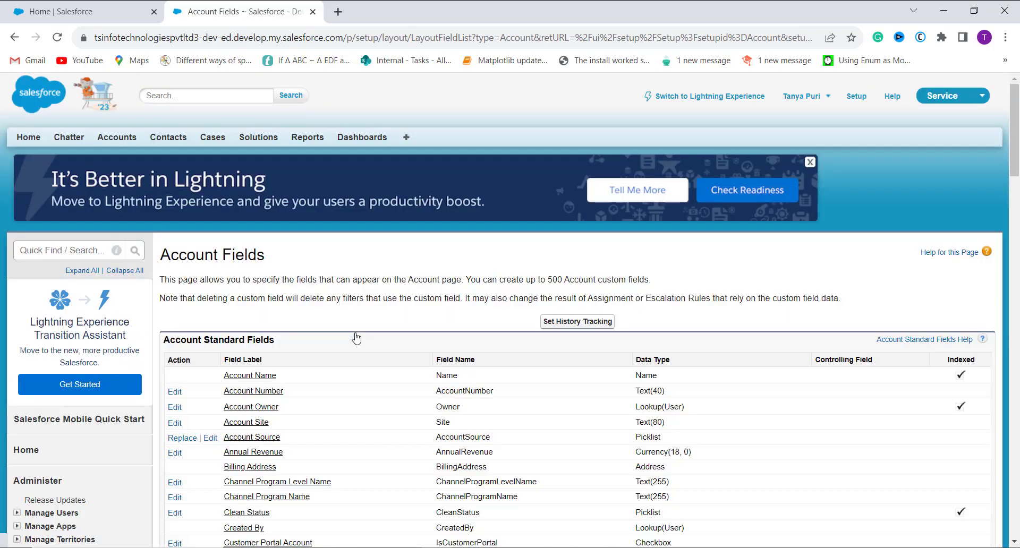
{"action": "scroll", "coordinate": [422, 338], "scroll_direction": "down", "scroll_amount": 6}
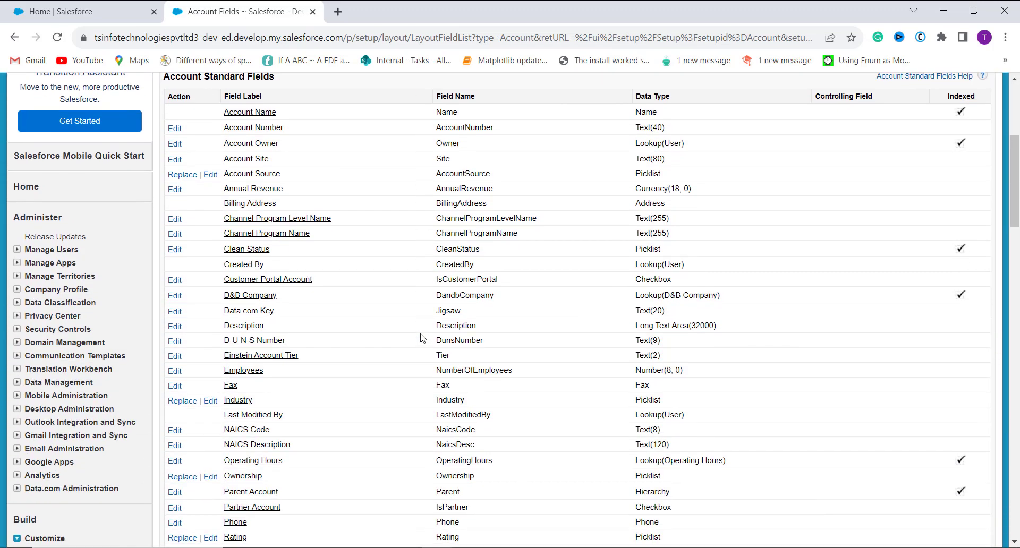
{"action": "scroll", "coordinate": [422, 338], "scroll_direction": "down", "scroll_amount": 4}
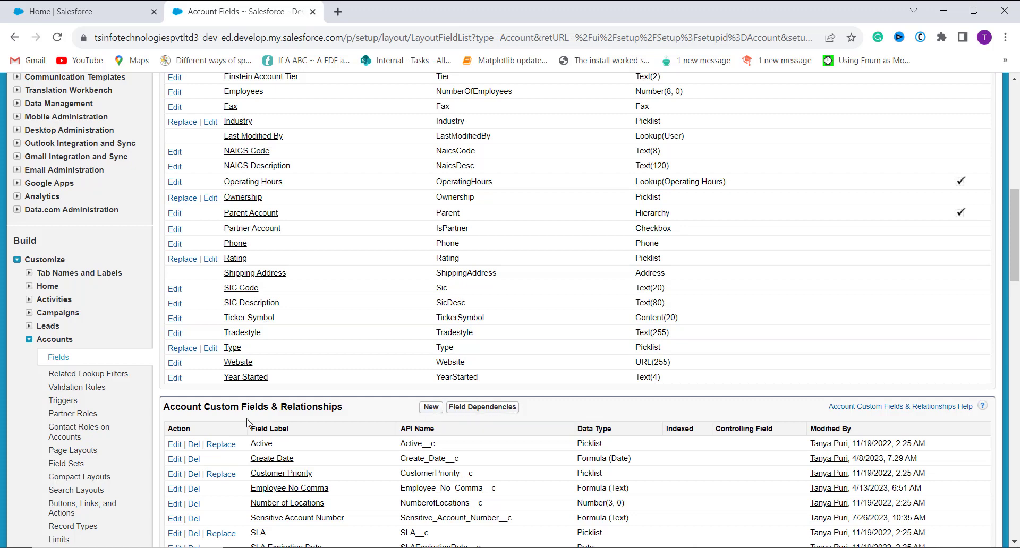
- Start a new Account custom field of type Formula
{"action": "left_click", "coordinate": [431, 406]}
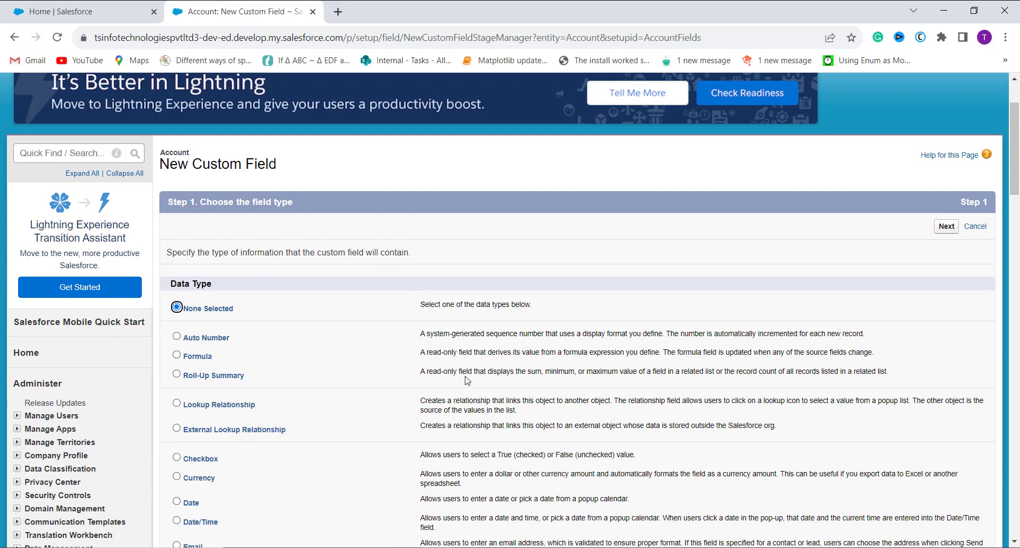
{"action": "left_click", "coordinate": [201, 361]}
{"action": "left_click", "coordinate": [952, 232]}
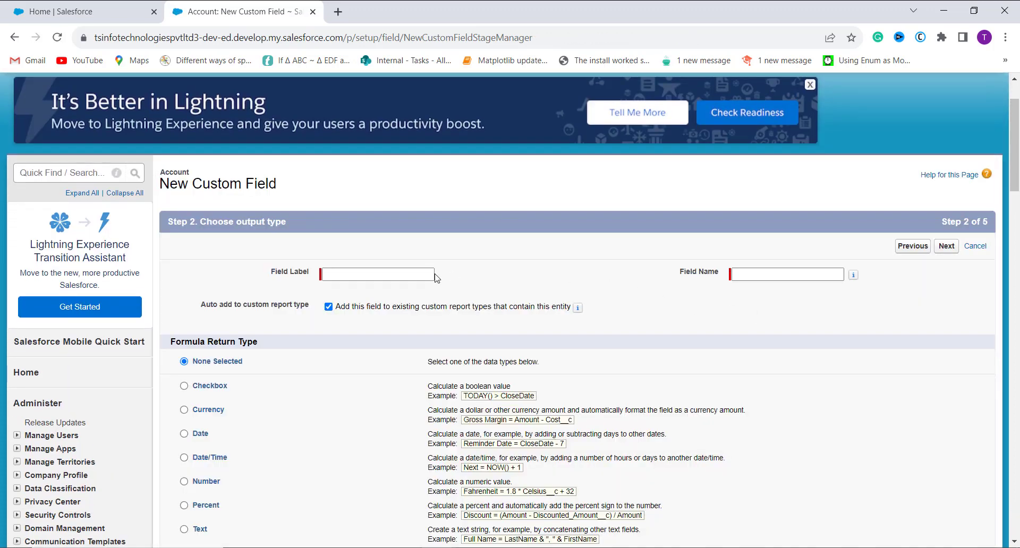
- Label the field CreateDate and set its formula return type to Date
{"action": "left_click", "coordinate": [392, 275]}
{"action": "type", "text": "CreateDate"}
{"action": "left_click", "coordinate": [753, 271]}
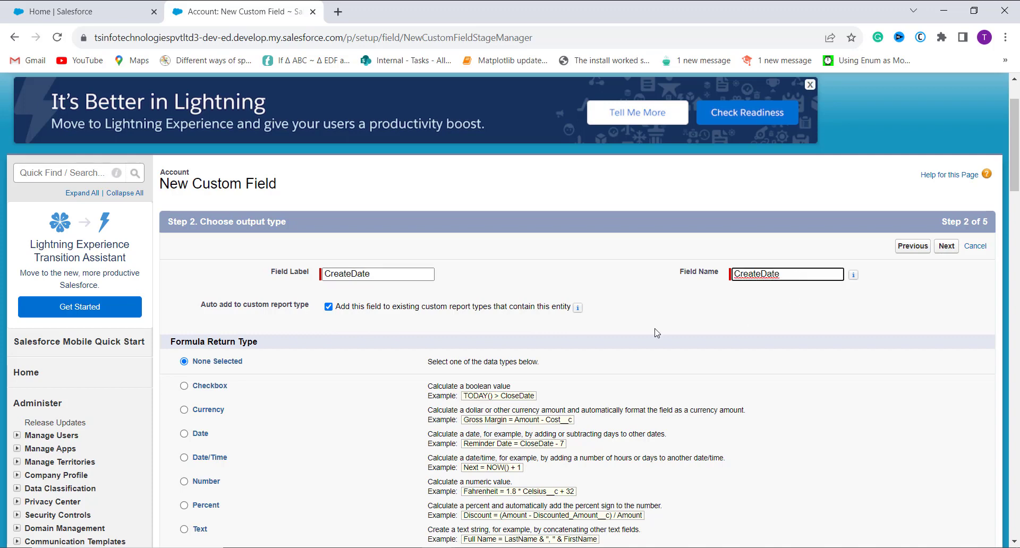
{"action": "scroll", "coordinate": [657, 333], "scroll_direction": "down", "scroll_amount": 2}
{"action": "scroll", "coordinate": [657, 333], "scroll_direction": "down", "scroll_amount": 1}
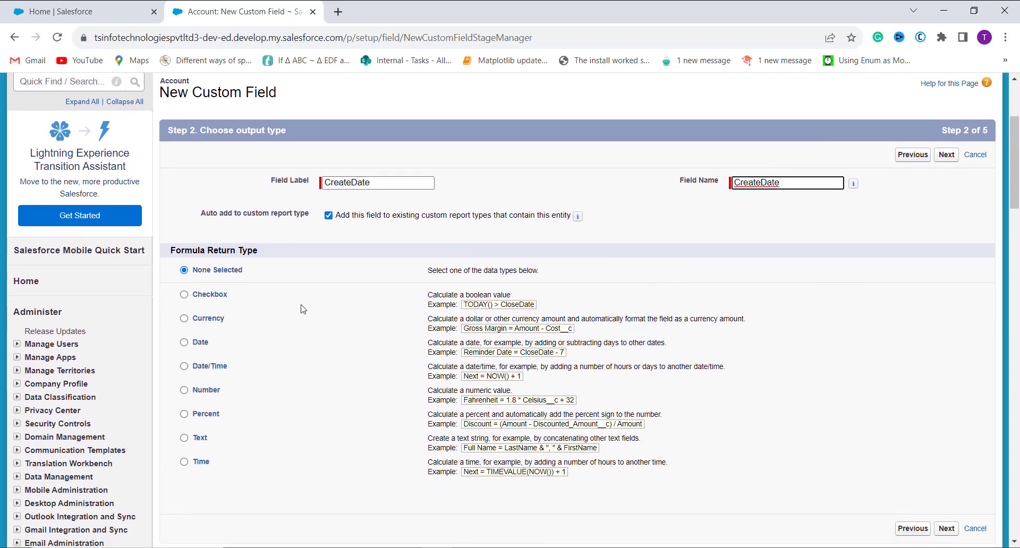
{"action": "left_click", "coordinate": [269, 316]}
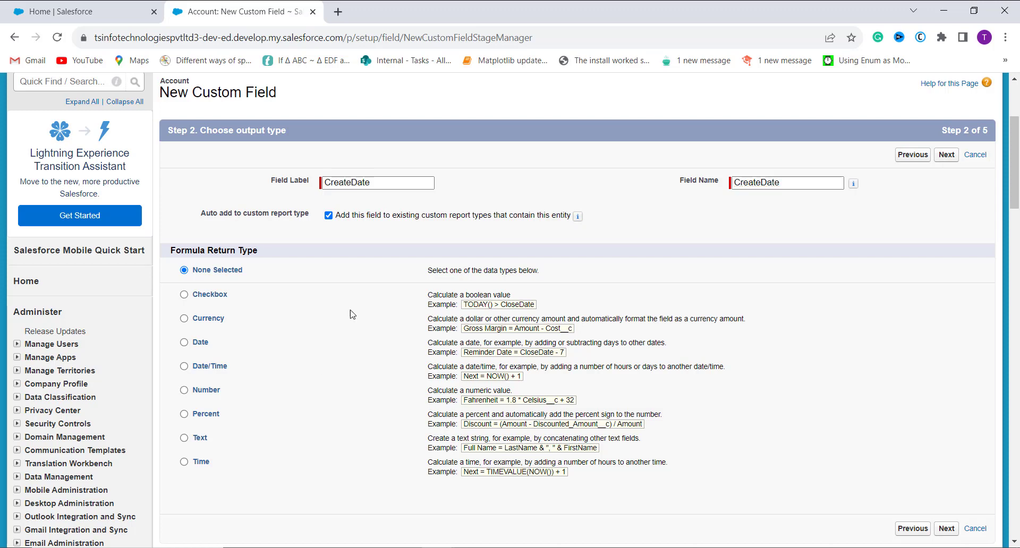
{"action": "left_click", "coordinate": [184, 342]}
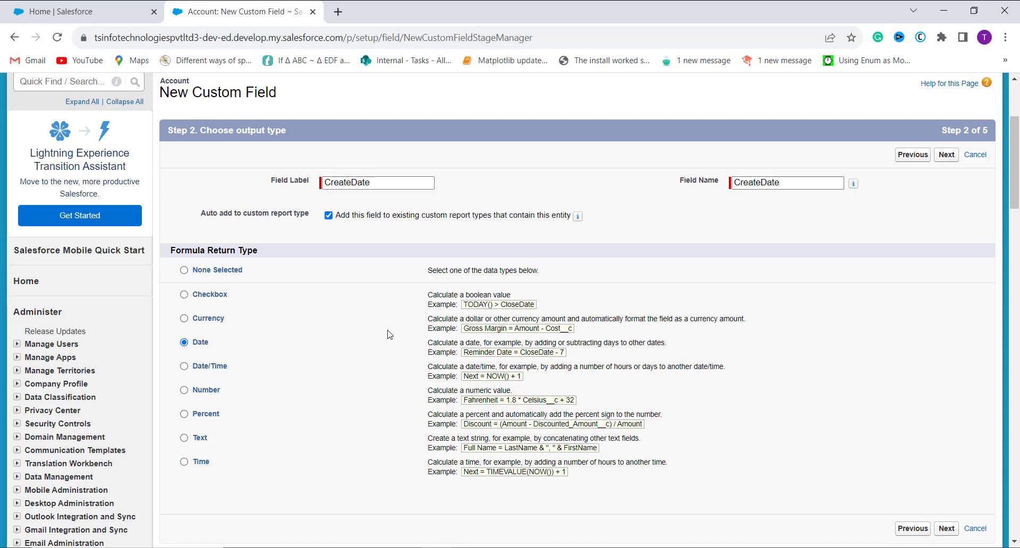
{"action": "left_click", "coordinate": [946, 529]}
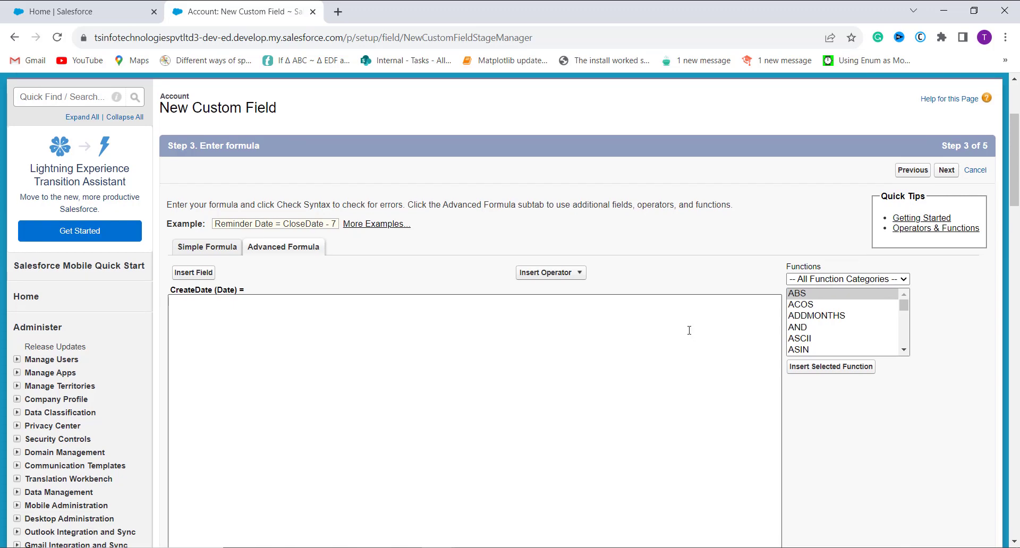
- Insert the Date & Time function DATEVALUE and delete its placeholder so the formula reads DATEVALUE()
{"action": "left_click", "coordinate": [402, 326]}
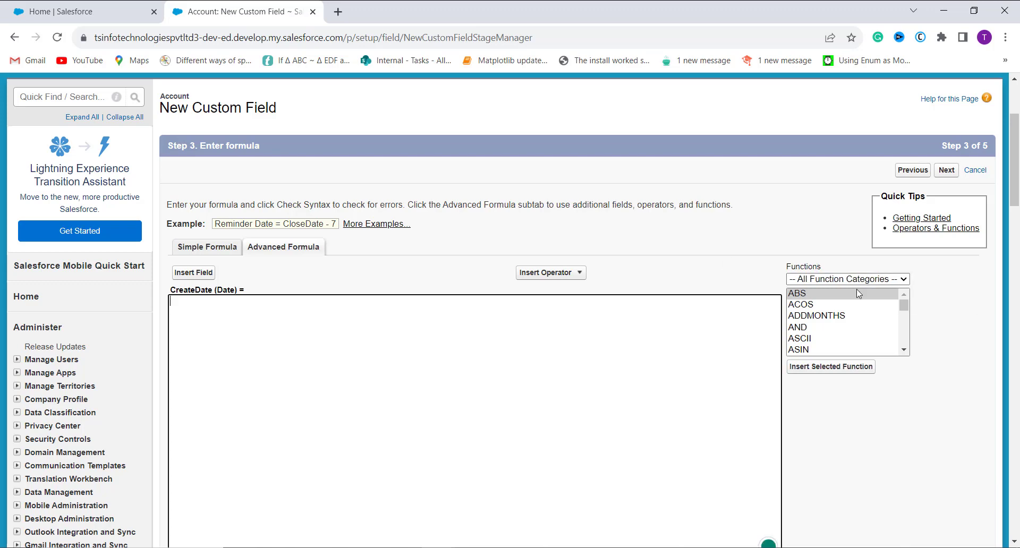
{"action": "left_click", "coordinate": [860, 292]}
{"action": "left_click", "coordinate": [860, 279]}
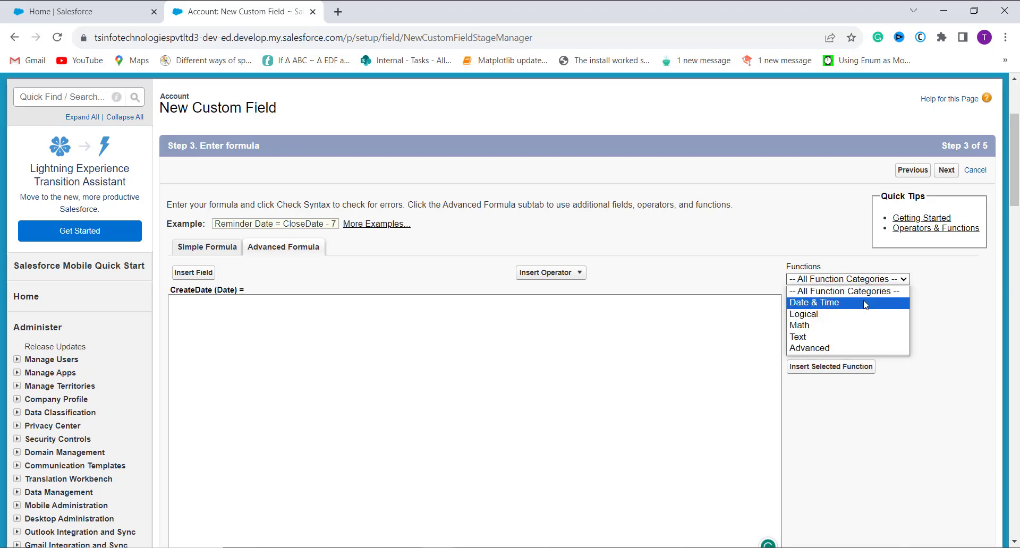
{"action": "left_click", "coordinate": [861, 304]}
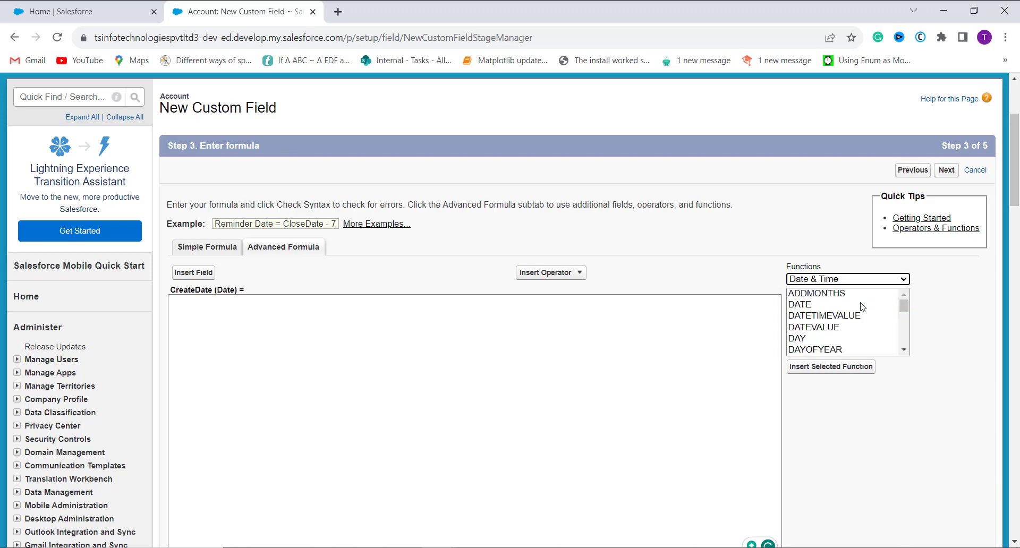
{"action": "left_click", "coordinate": [834, 329]}
{"action": "left_click", "coordinate": [829, 367]}
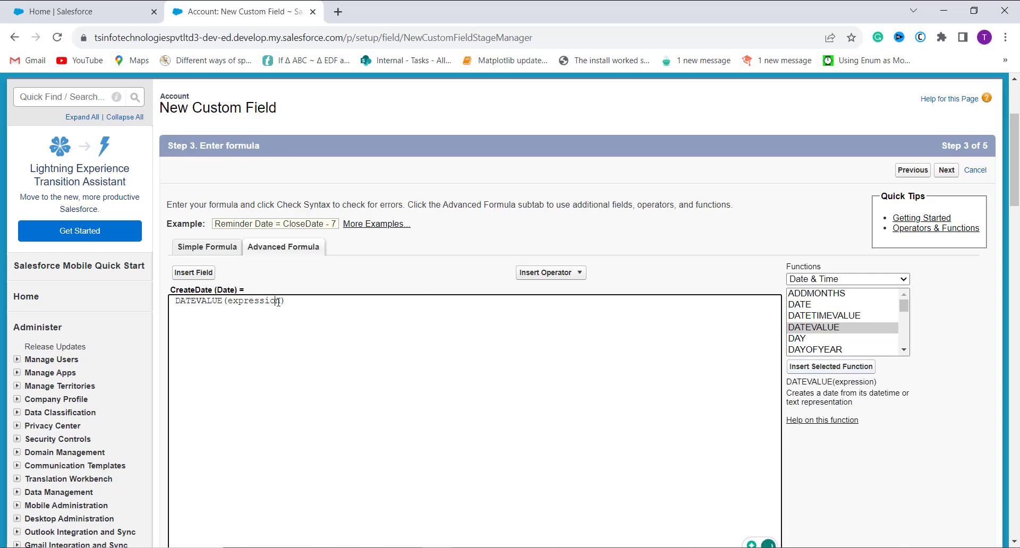
{"action": "key", "text": "BackSpace"}
{"action": "key", "text": "BackSpace"}
{"action": "key", "text": "BackSpace"}
{"action": "key", "text": "BackSpace"}
{"action": "key", "text": "BackSpace"}
{"action": "key", "text": "BackSpace"}
{"action": "key", "text": "BackSpace"}
{"action": "key", "text": "BackSpace"}
{"action": "key", "text": "BackSpace"}
{"action": "key", "text": "BackSpace"}
- Insert the Account Created Date field so the formula reads DATEVALUE( CreatedDate )
{"action": "left_click", "coordinate": [200, 272]}
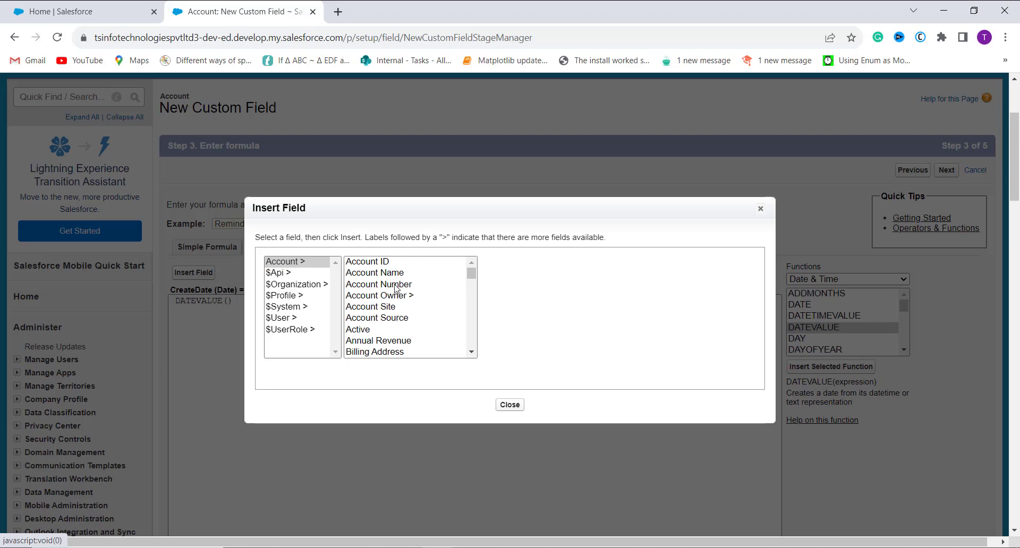
{"action": "scroll", "coordinate": [391, 332], "scroll_direction": "down", "scroll_amount": 4}
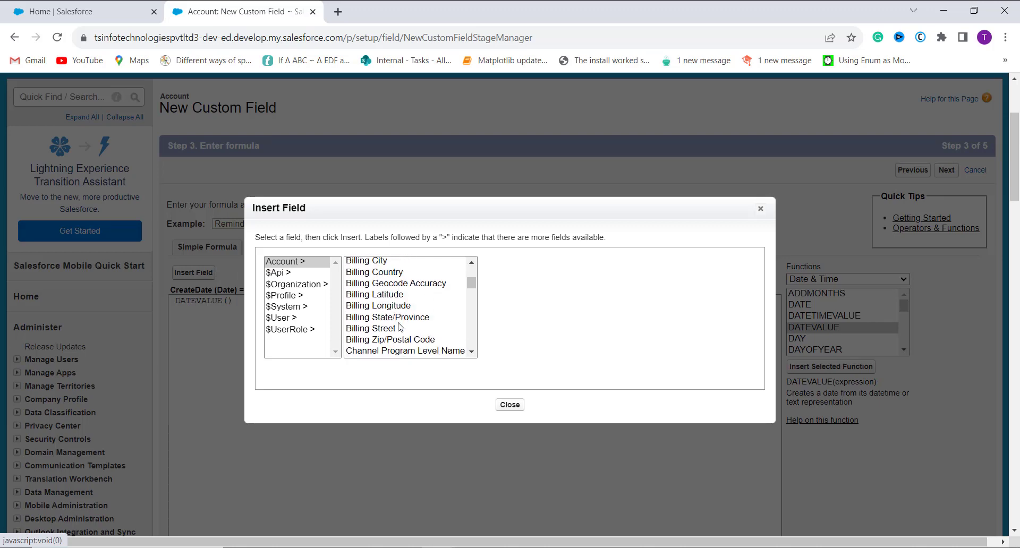
{"action": "scroll", "coordinate": [399, 326], "scroll_direction": "down", "scroll_amount": 1}
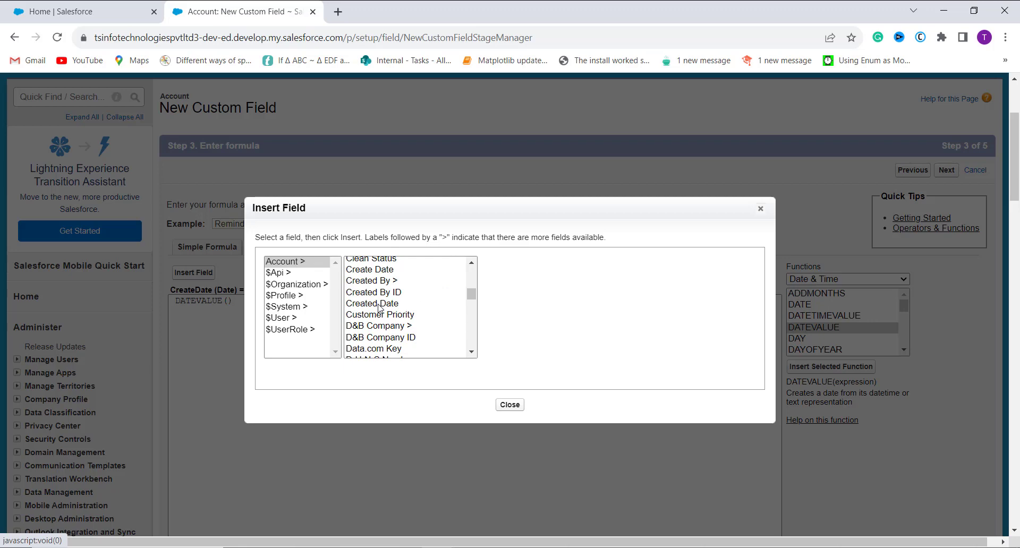
{"action": "left_click", "coordinate": [379, 308]}
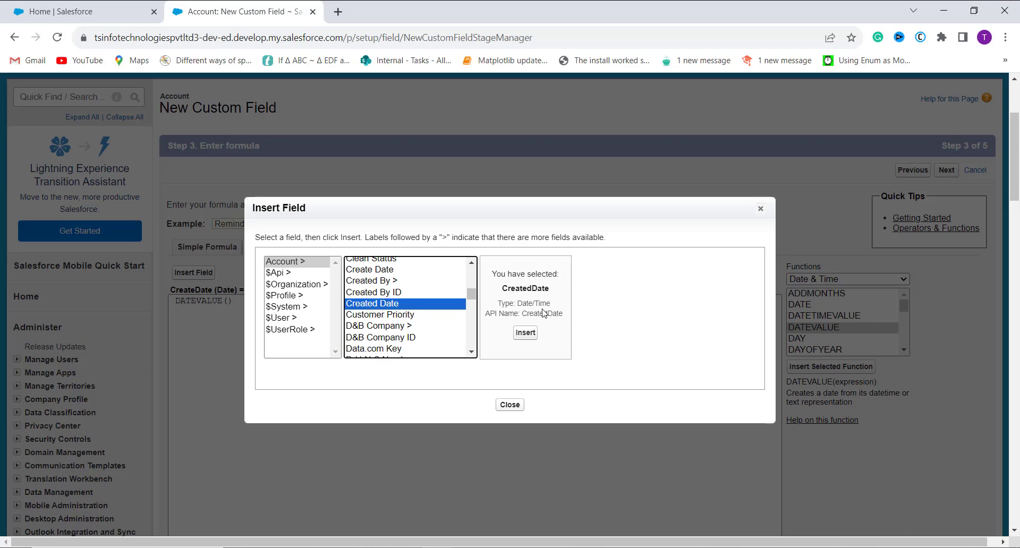
{"action": "left_click", "coordinate": [524, 337]}
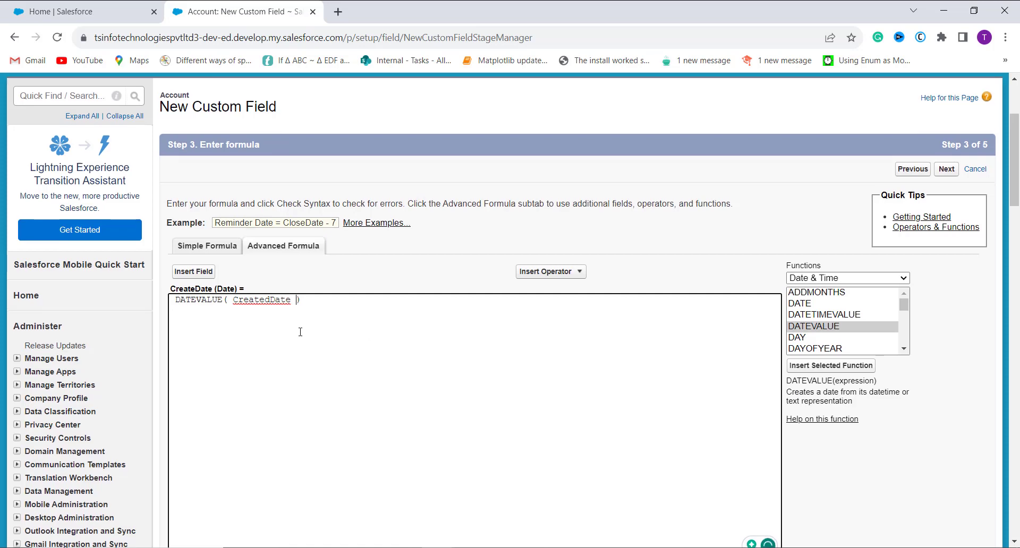
- Run Check Syntax on the CreateDate formula and confirm it reports no errors
{"action": "scroll", "coordinate": [300, 332], "scroll_direction": "down", "scroll_amount": 1}
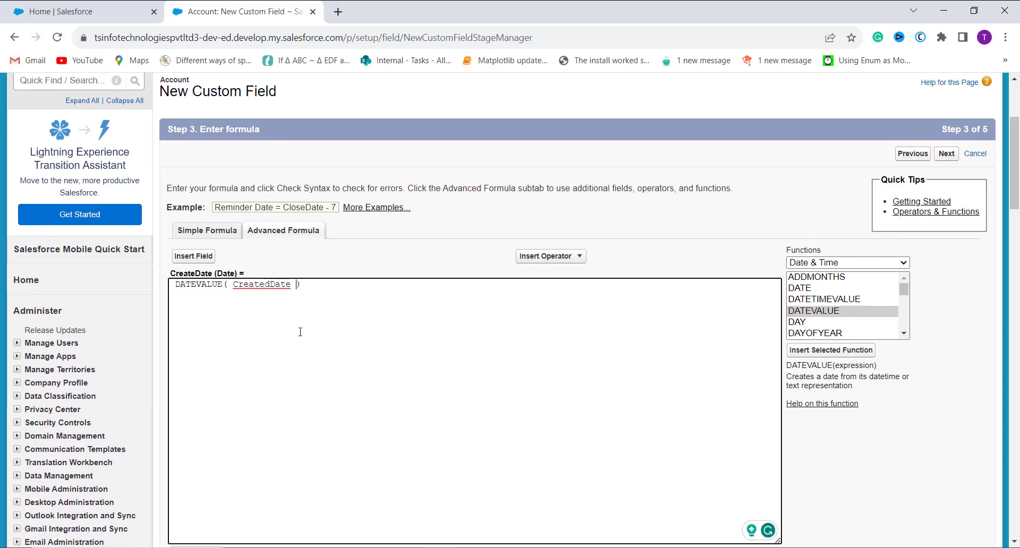
{"action": "scroll", "coordinate": [300, 332], "scroll_direction": "down", "scroll_amount": 1}
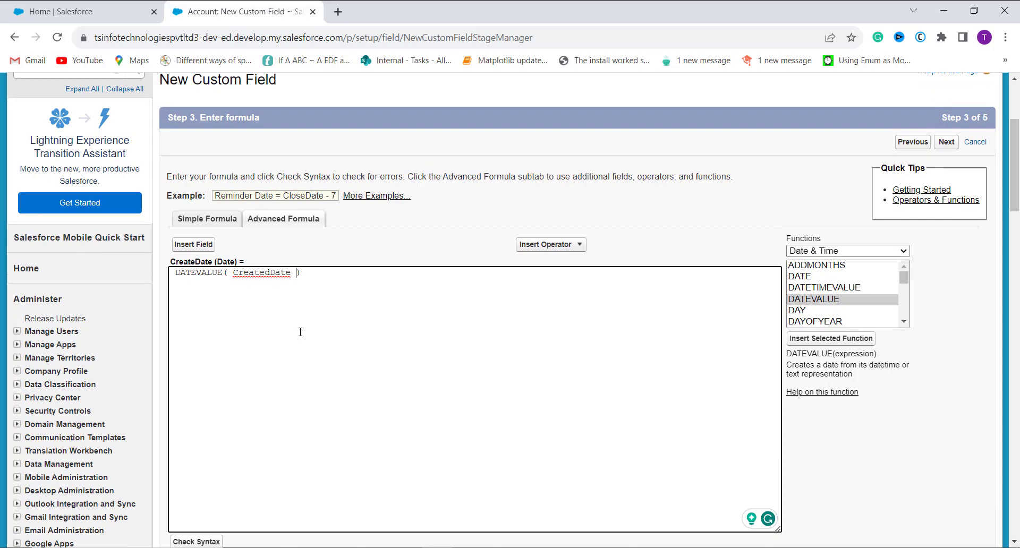
{"action": "scroll", "coordinate": [298, 333], "scroll_direction": "down", "scroll_amount": 3}
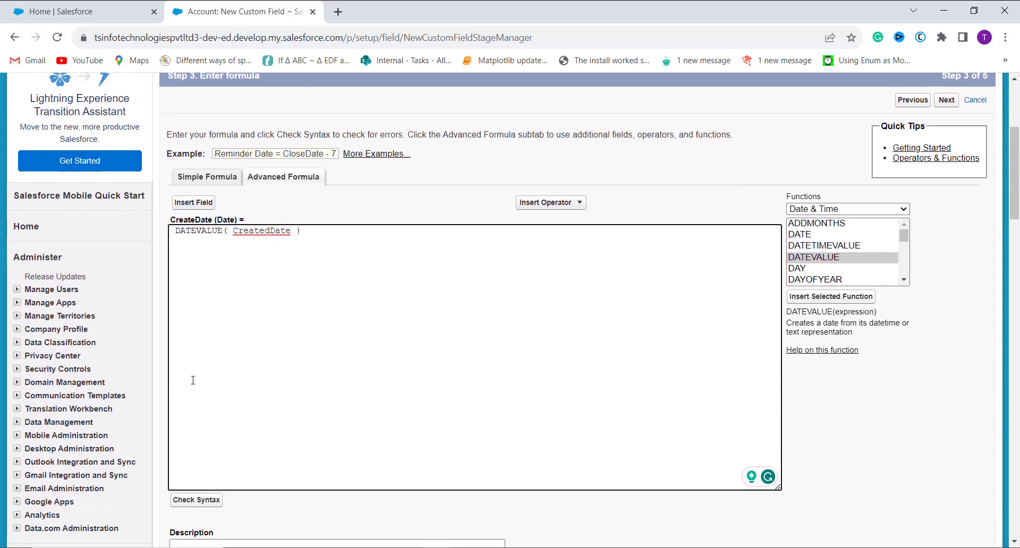
{"action": "left_click", "coordinate": [202, 498]}
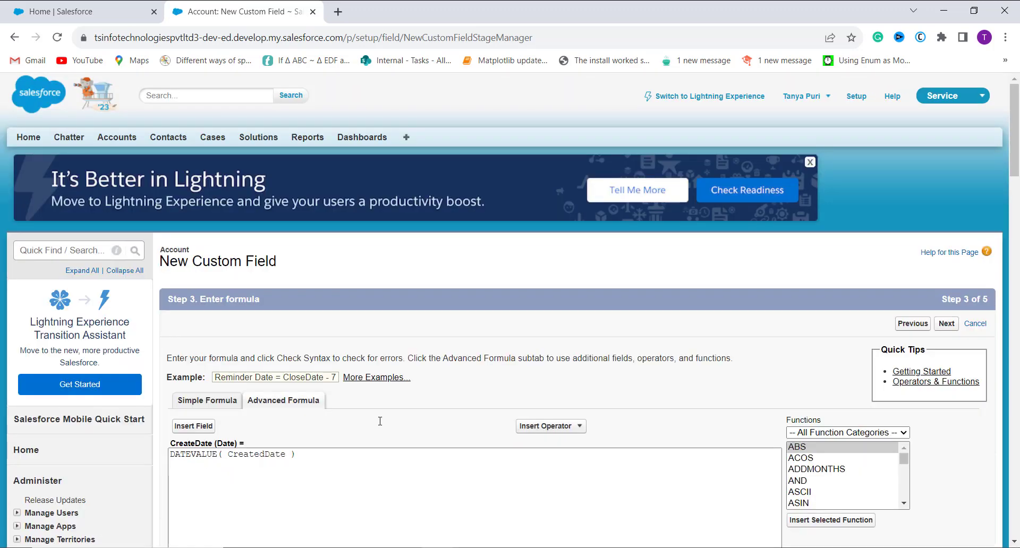
{"action": "scroll", "coordinate": [456, 354], "scroll_direction": "down", "scroll_amount": 3}
{"action": "scroll", "coordinate": [455, 354], "scroll_direction": "down", "scroll_amount": 5}
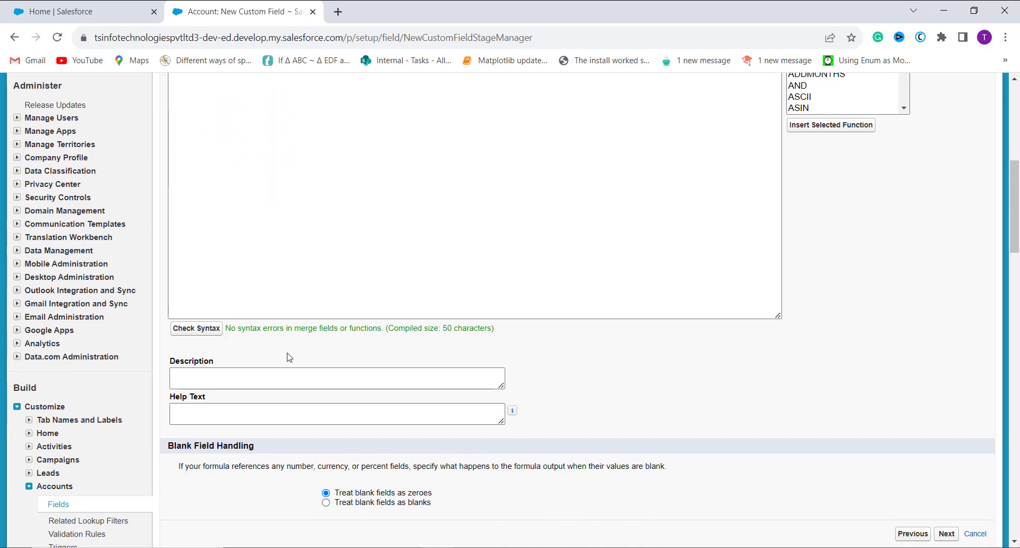
{"action": "left_click", "coordinate": [257, 381]}
{"action": "left_click", "coordinate": [211, 420]}
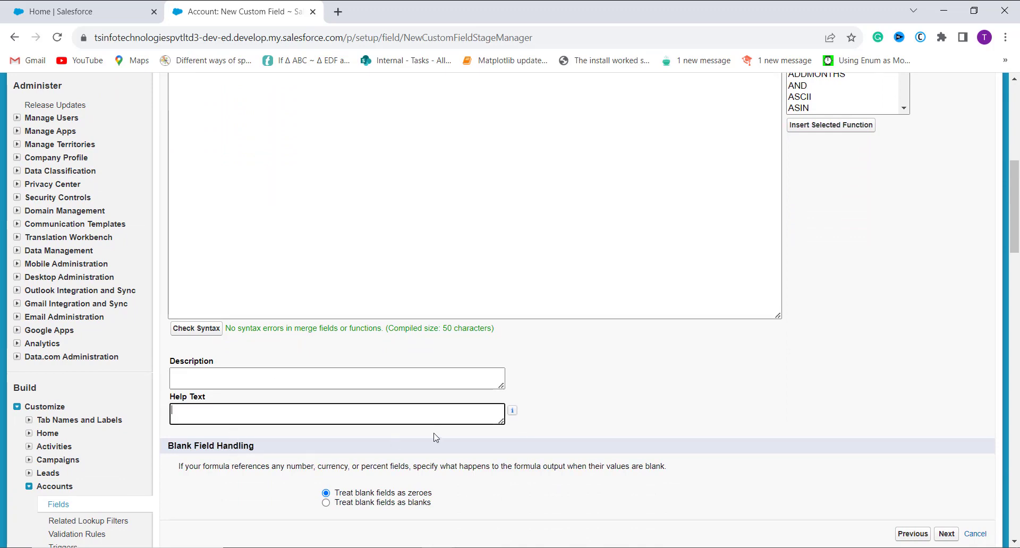
{"action": "scroll", "coordinate": [435, 439], "scroll_direction": "up", "scroll_amount": 3}
{"action": "scroll", "coordinate": [434, 439], "scroll_direction": "up", "scroll_amount": 4}
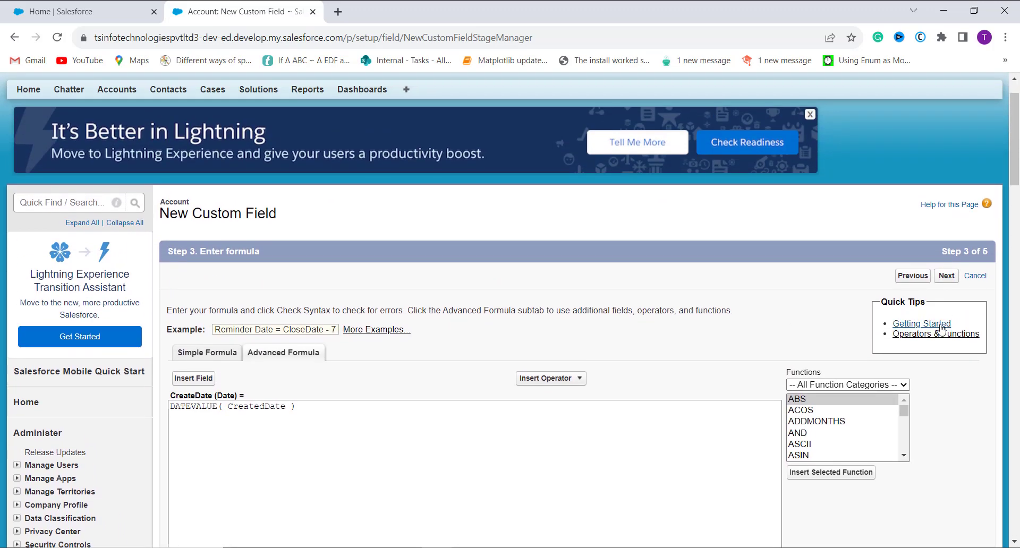
- Make CreateDate visible to all profiles, keep all four Account page layouts, and save the field
{"action": "left_click", "coordinate": [946, 276]}
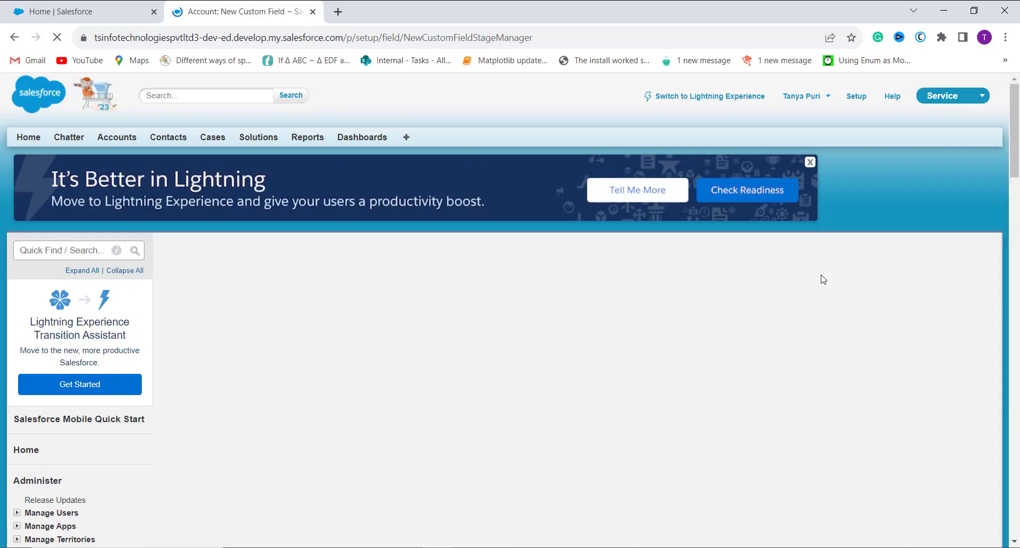
{"action": "scroll", "coordinate": [525, 366], "scroll_direction": "down", "scroll_amount": 2}
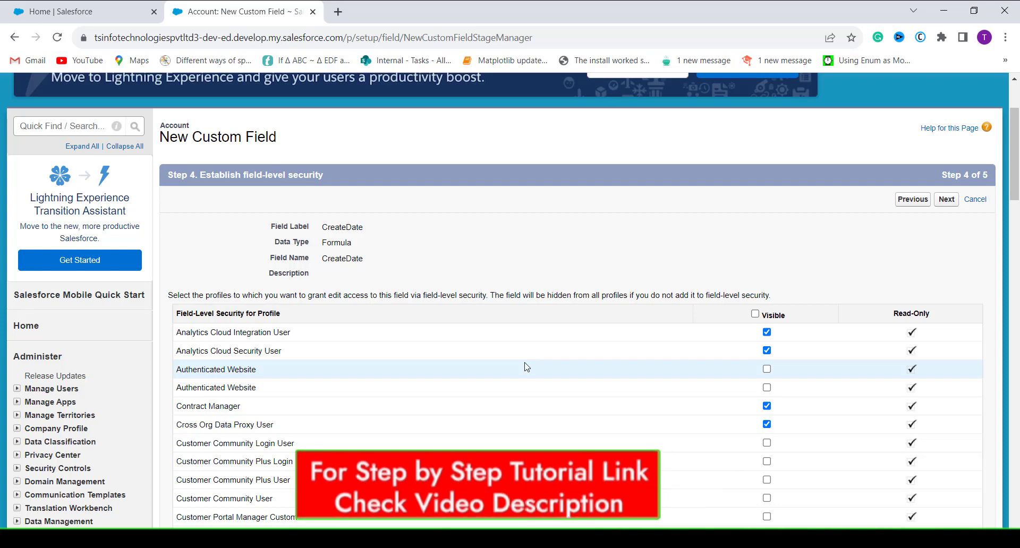
{"action": "scroll", "coordinate": [528, 366], "scroll_direction": "down", "scroll_amount": 1}
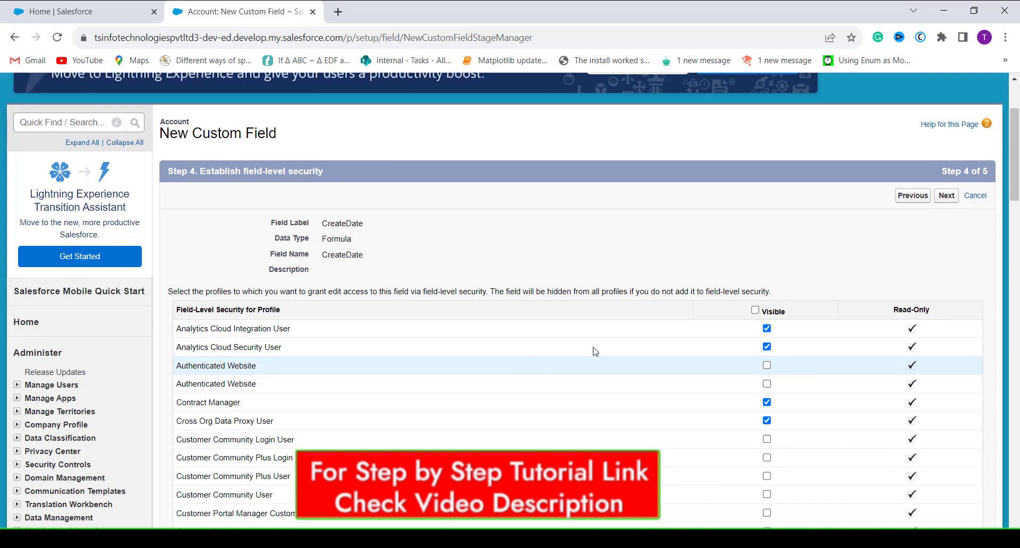
{"action": "left_click", "coordinate": [754, 311]}
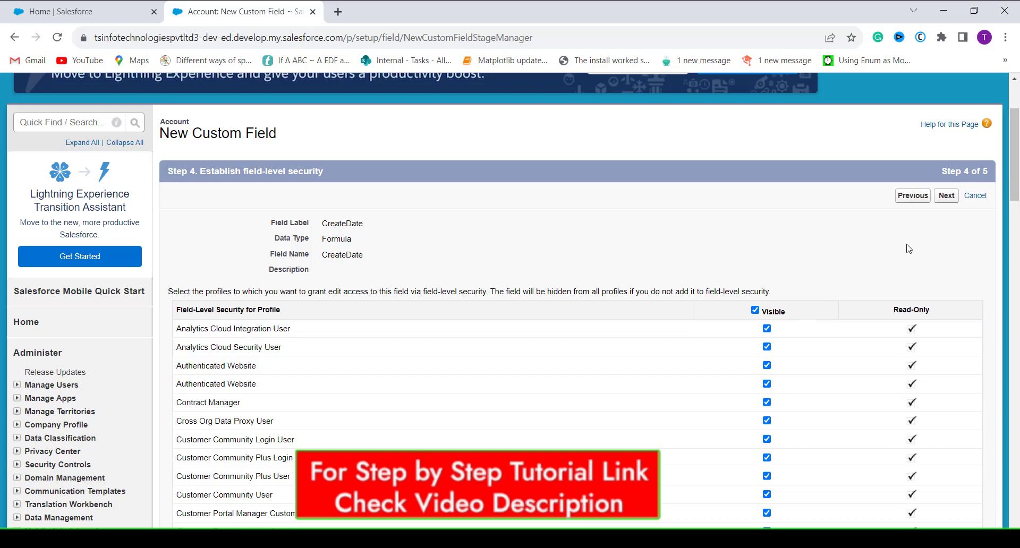
{"action": "left_click", "coordinate": [946, 197]}
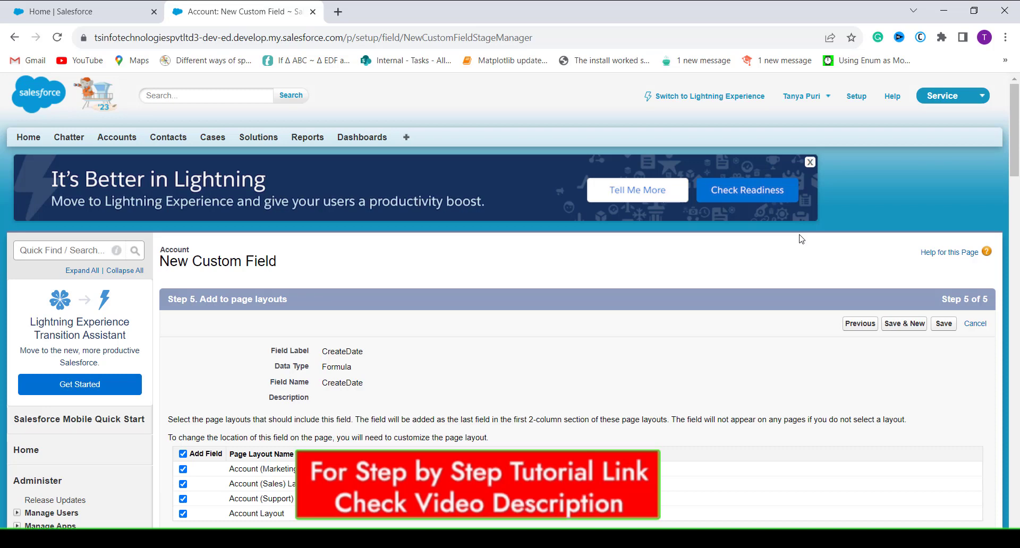
{"action": "scroll", "coordinate": [534, 335], "scroll_direction": "down", "scroll_amount": 3}
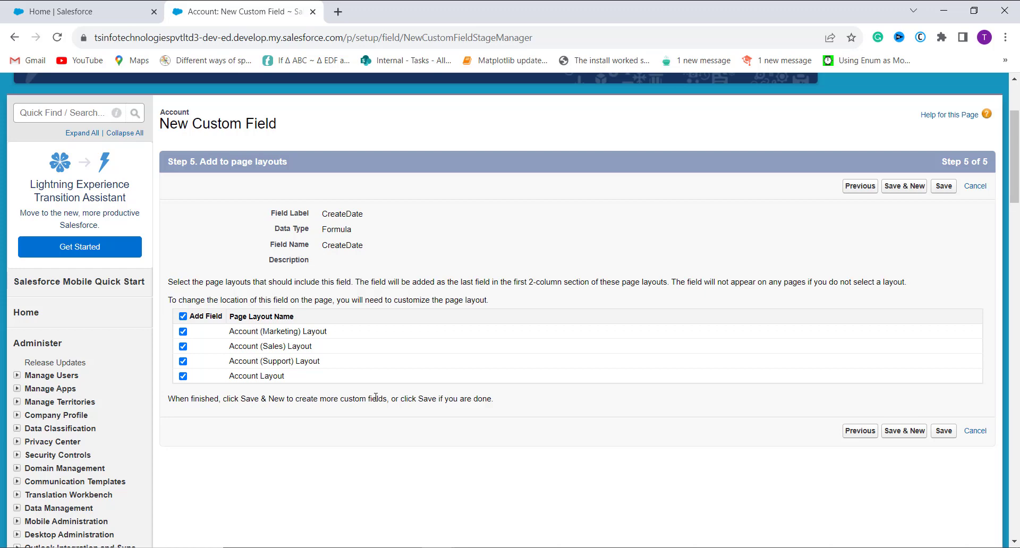
{"action": "left_click", "coordinate": [948, 187]}
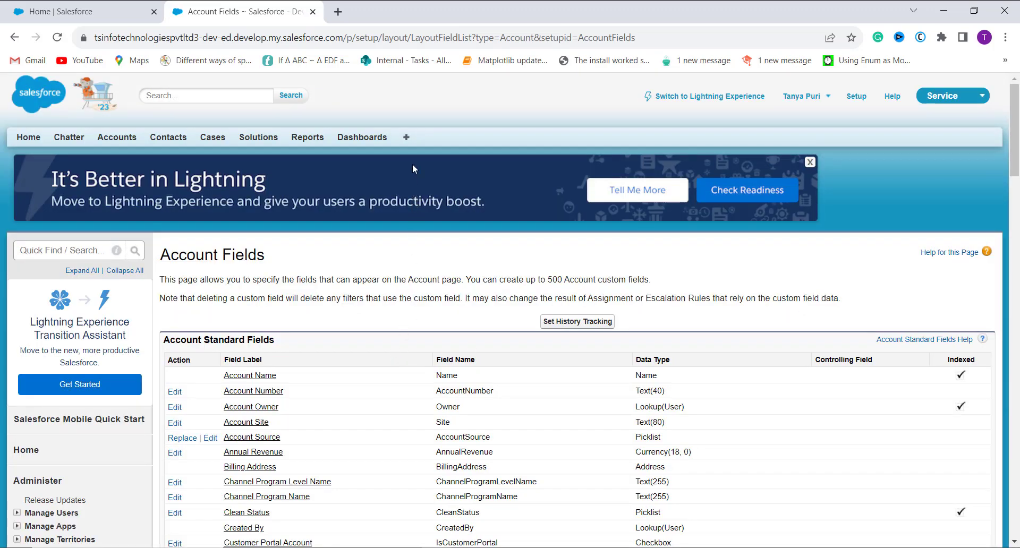
- Open the Emerson Transport account and check that its CreateDate shows 5/17/2023
{"action": "left_click", "coordinate": [128, 142]}
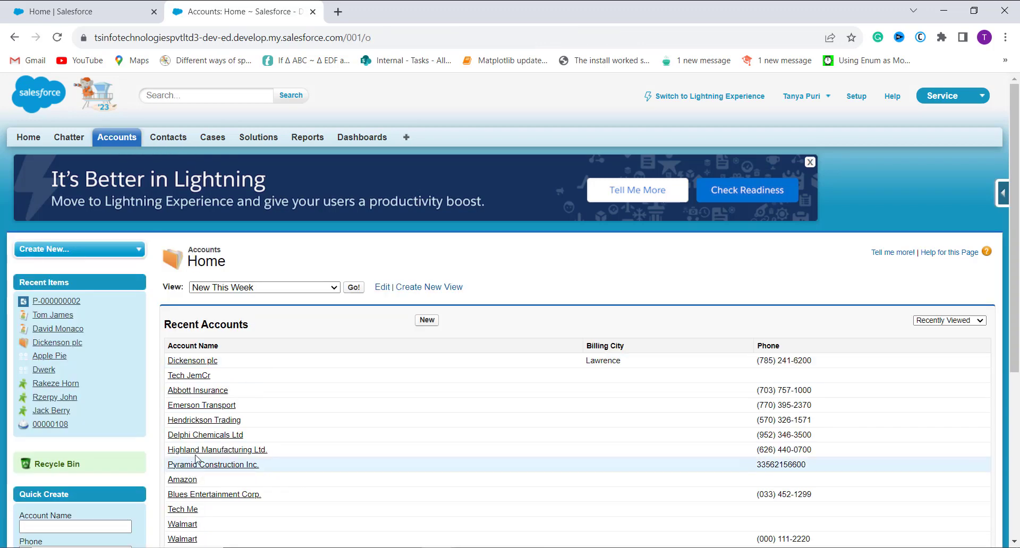
{"action": "left_click", "coordinate": [197, 408]}
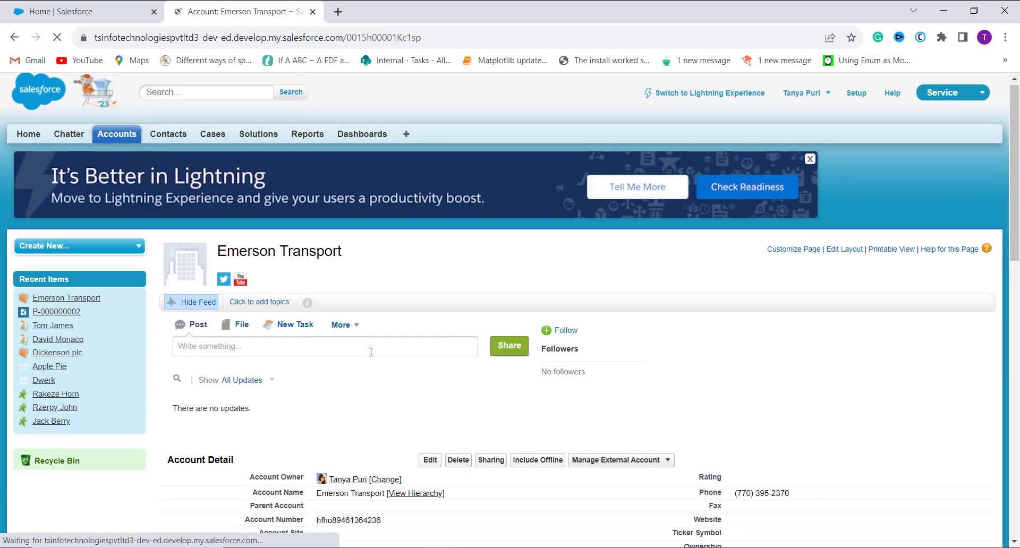
{"action": "scroll", "coordinate": [371, 356], "scroll_direction": "down", "scroll_amount": 3}
{"action": "scroll", "coordinate": [372, 356], "scroll_direction": "down", "scroll_amount": 3}
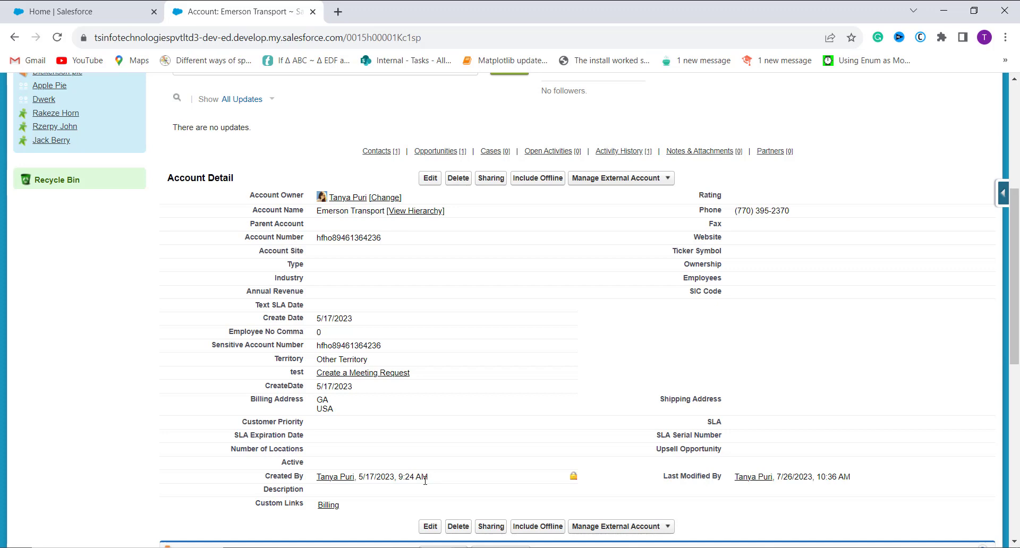
{"action": "scroll", "coordinate": [425, 481], "scroll_direction": "up", "scroll_amount": 1}
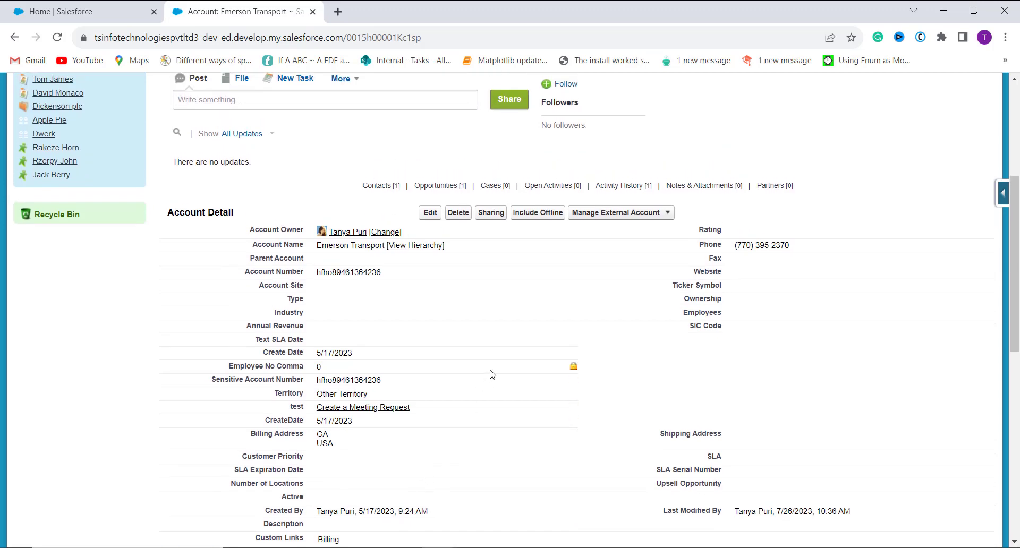